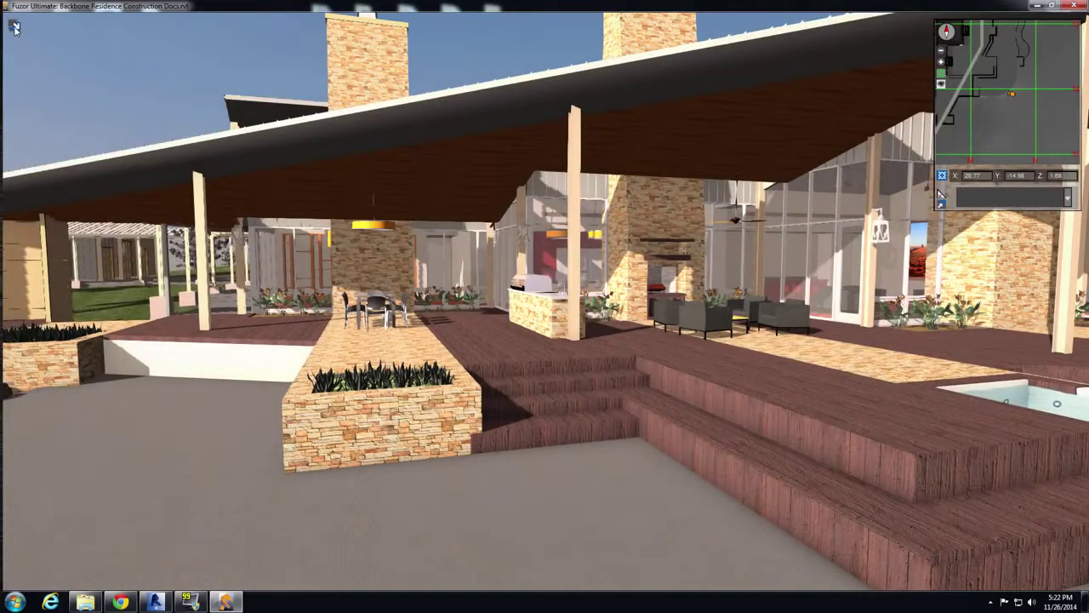
- Open the navigation settings with free-camera control and move the camera forward along the patio
click(15, 28)
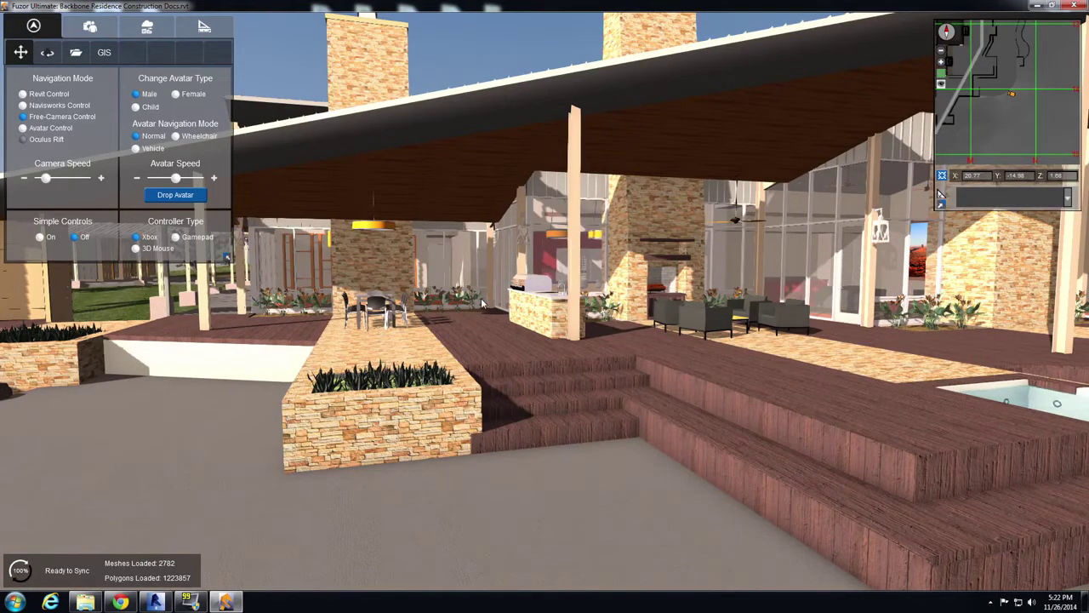
drag(482, 303, 361, 193)
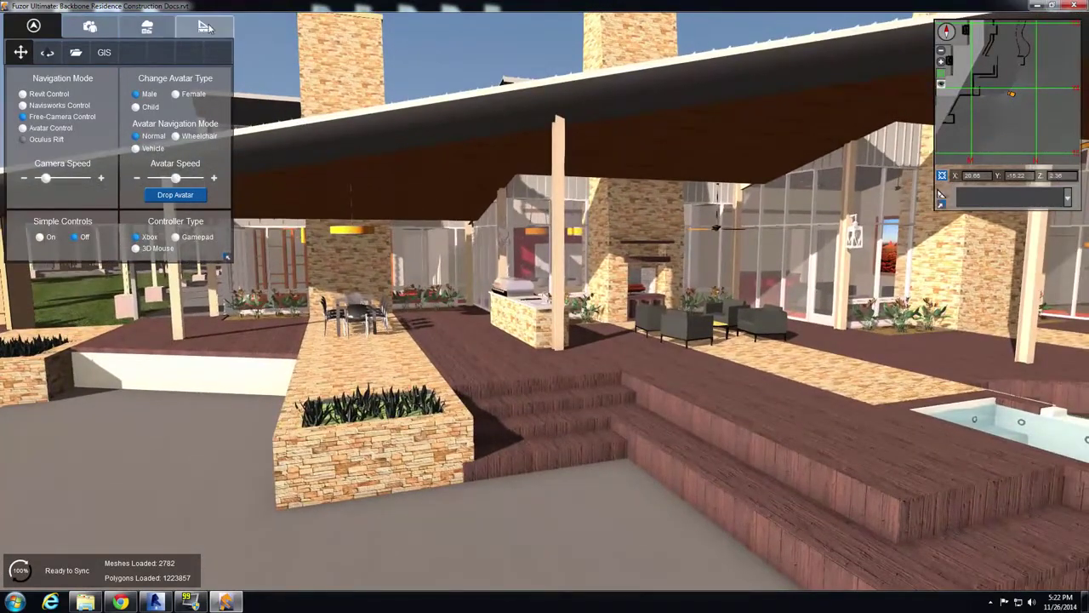
- Show the Family Placement Foliage Types palette and walk the view indoors into the hallway
click(206, 27)
click(219, 58)
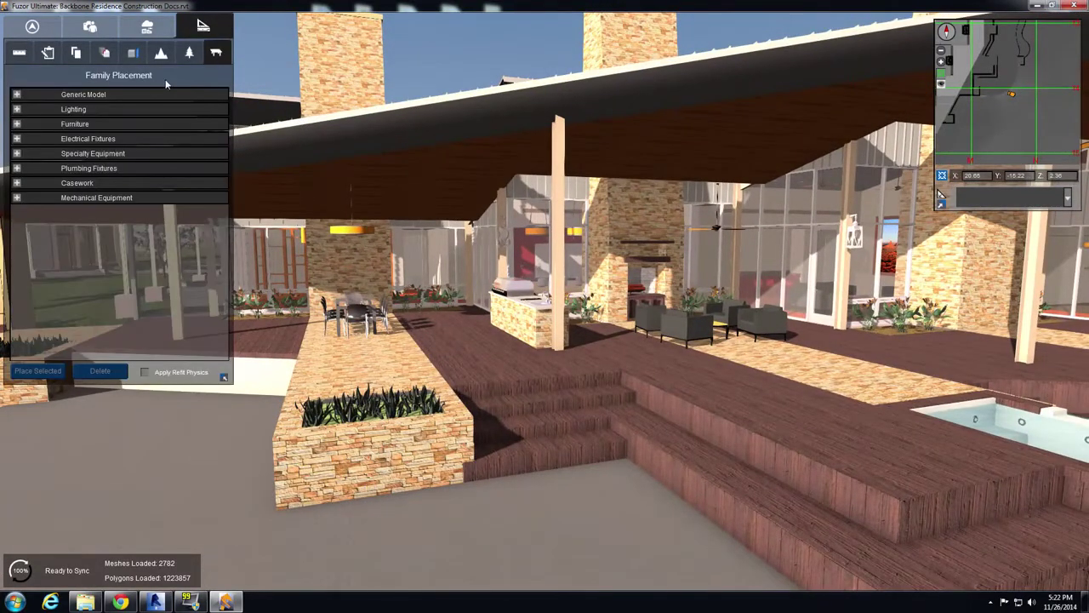
click(189, 57)
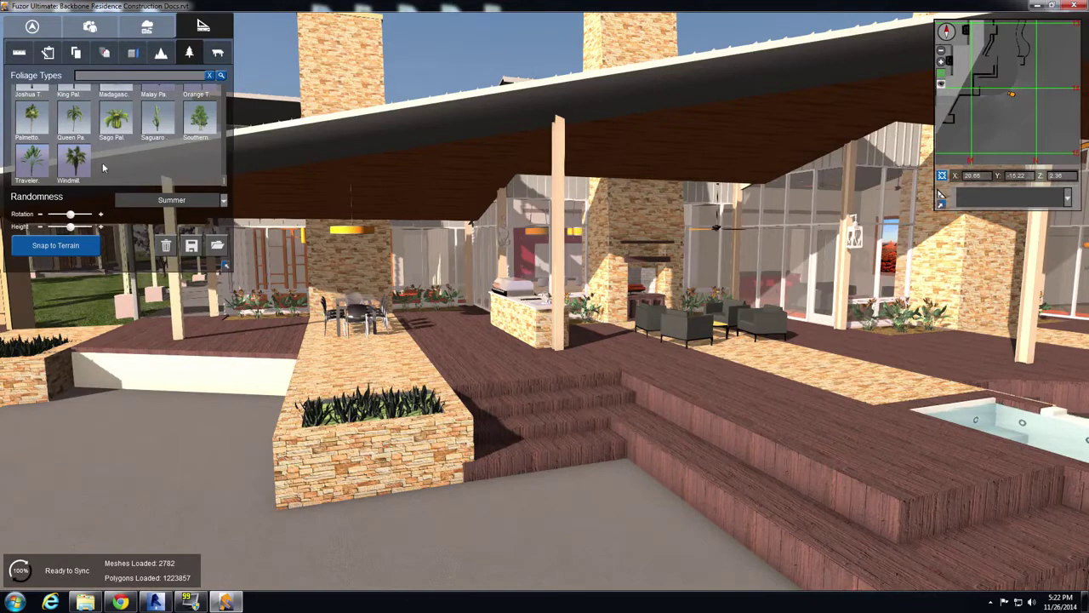
drag(226, 183, 255, 142)
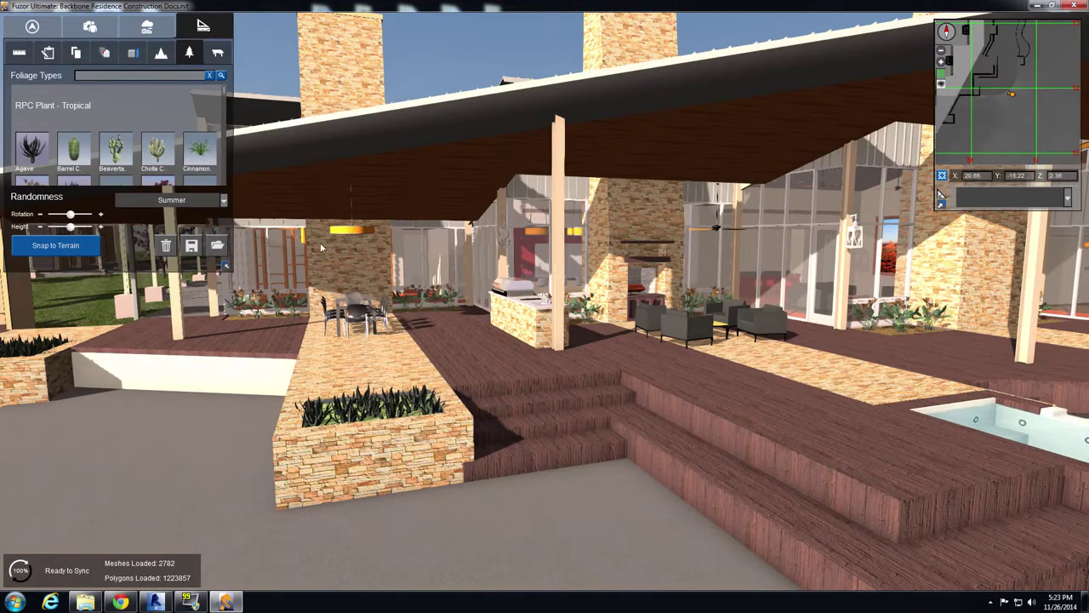
mouse_move(472, 292)
mouse_down()
mouse_move(301, 312)
mouse_move(150, 85)
mouse_up()
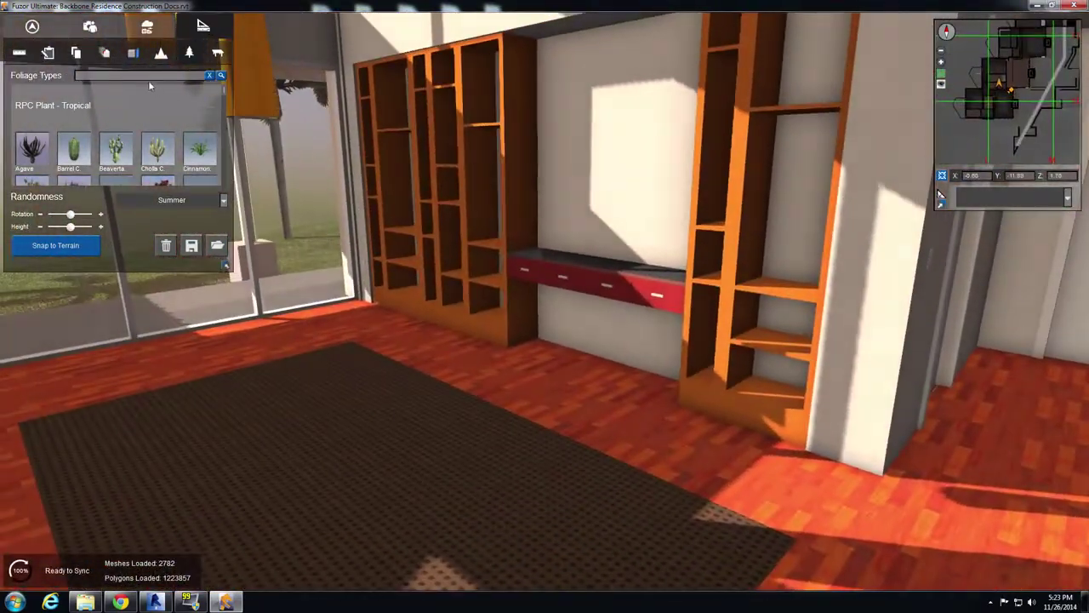
- Enable a Plane cross-section and position the view looking down onto the living-room rug
click(136, 55)
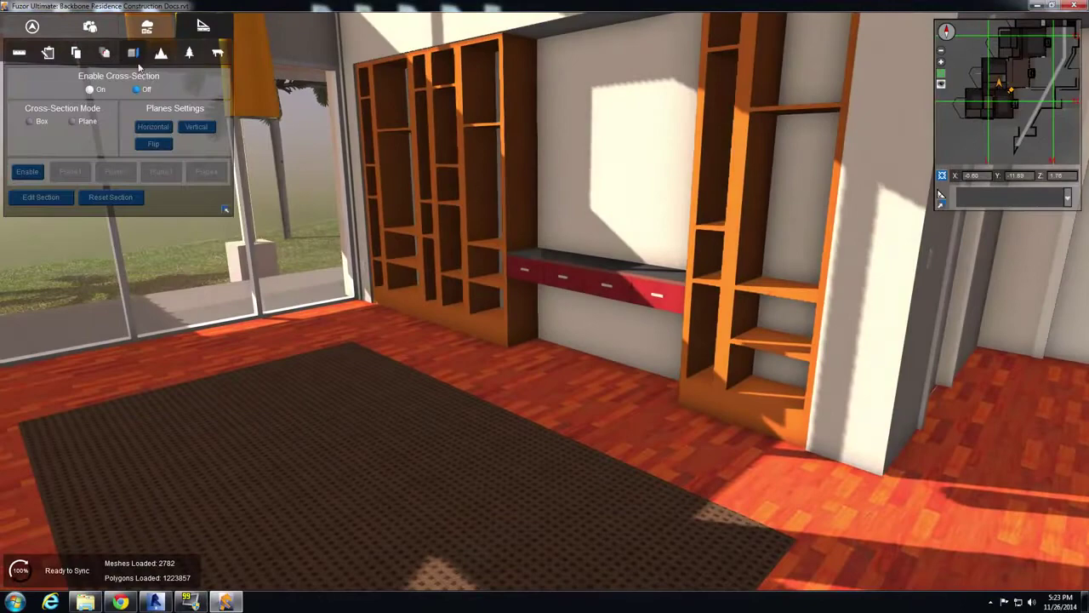
click(90, 91)
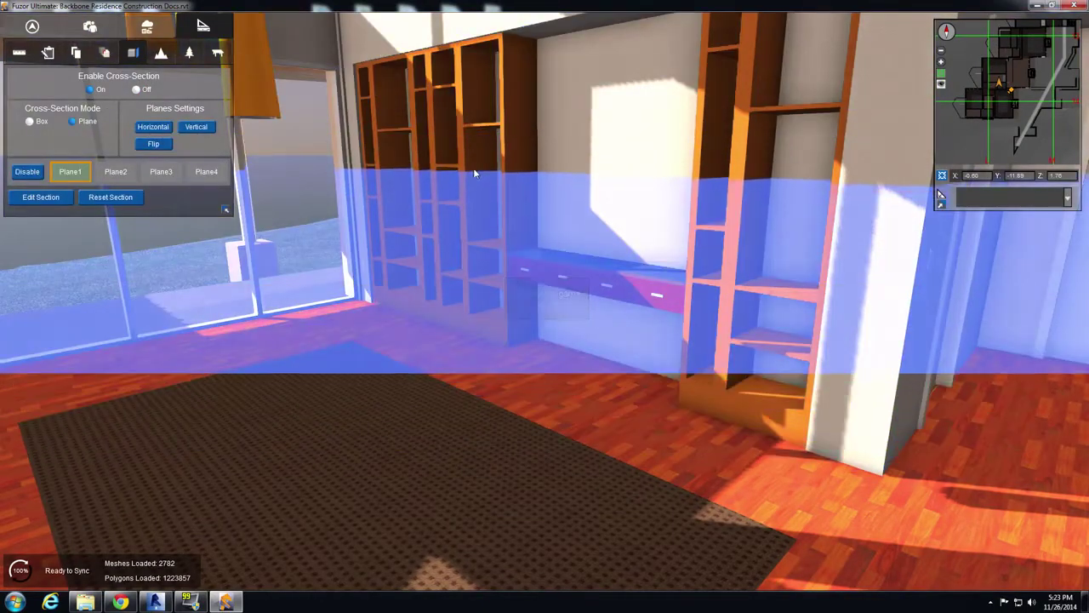
mouse_move(473, 167)
mouse_down()
mouse_move(402, 175)
mouse_move(381, 330)
mouse_move(554, 341)
mouse_up()
scroll(553, 342, down, 3)
scroll(573, 355, down, 3)
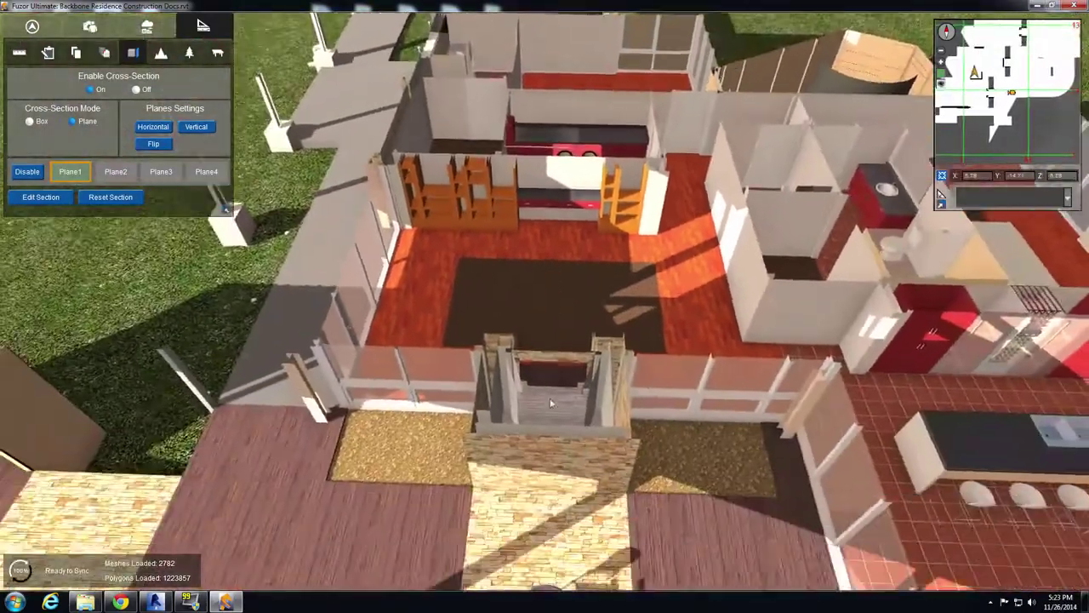
scroll(555, 355, up, 3)
scroll(556, 341, up, 3)
scroll(556, 328, up, 3)
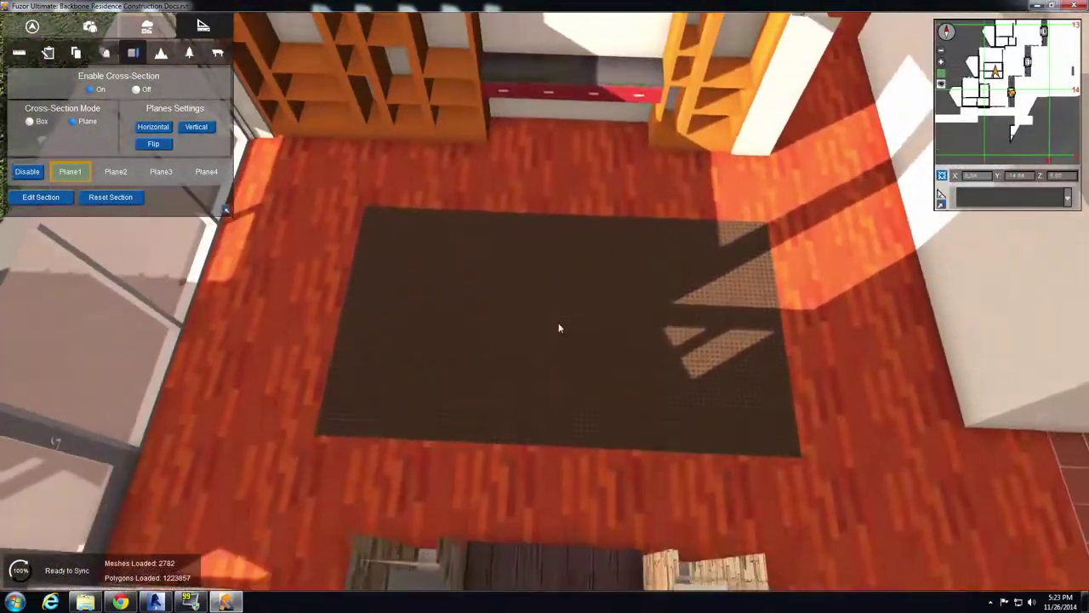
- Place the Table-Dining glass table lengthwise across the centre of the living-room rug
click(218, 54)
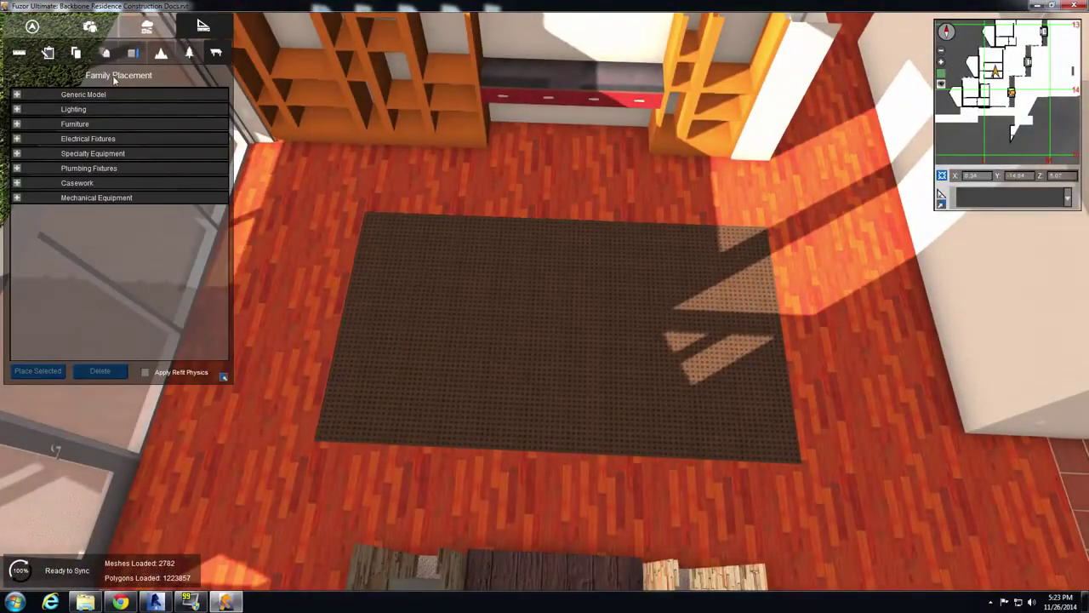
click(16, 124)
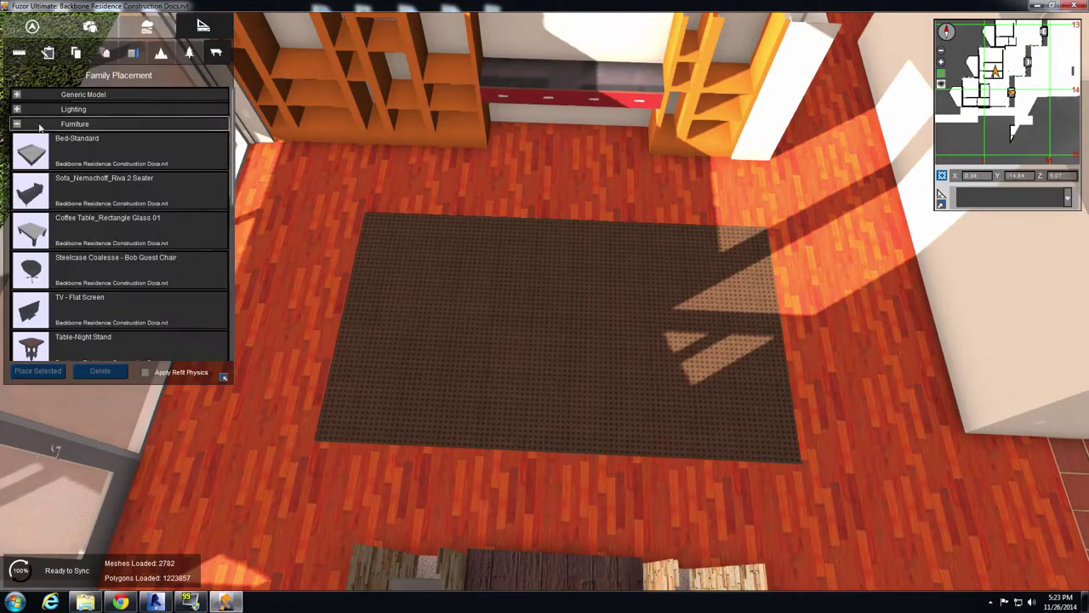
drag(234, 136, 232, 255)
click(85, 226)
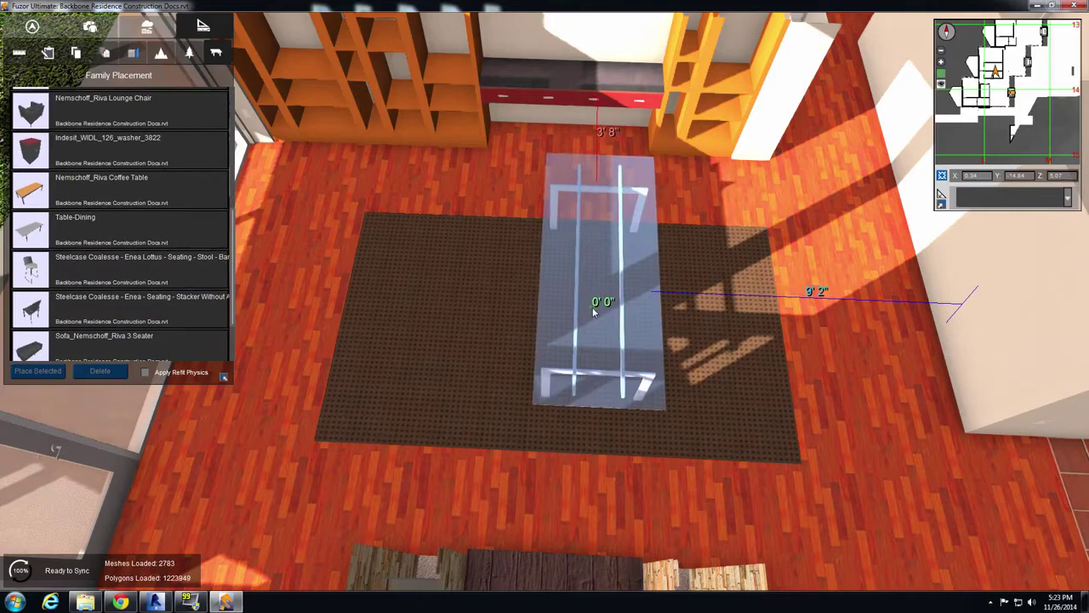
scroll(573, 310, down, 3)
click(574, 310)
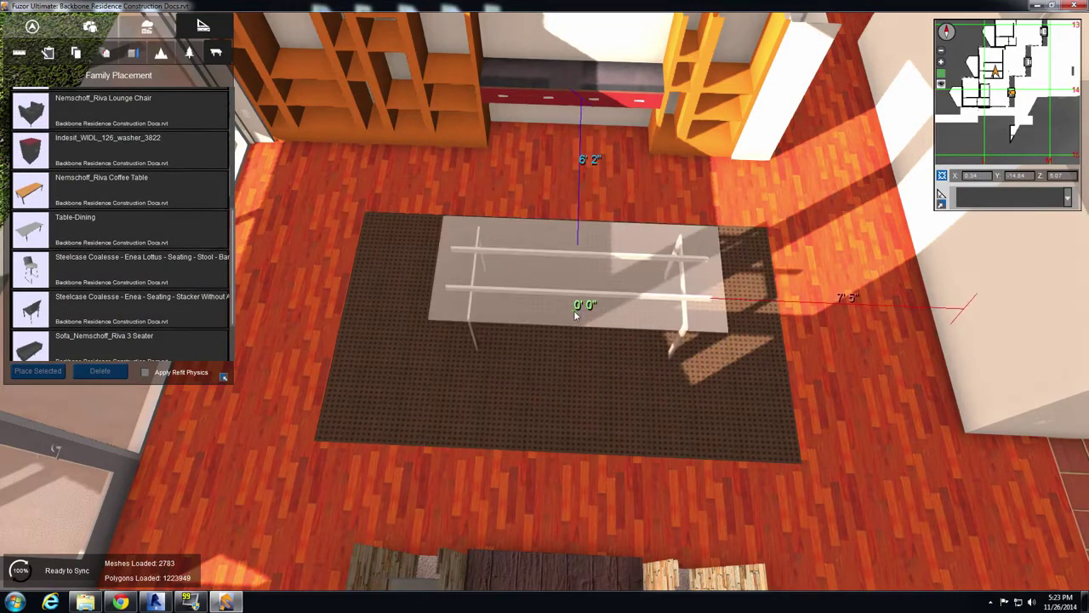
mouse_move(575, 317)
mouse_down()
mouse_move(577, 334)
mouse_move(566, 333)
mouse_up()
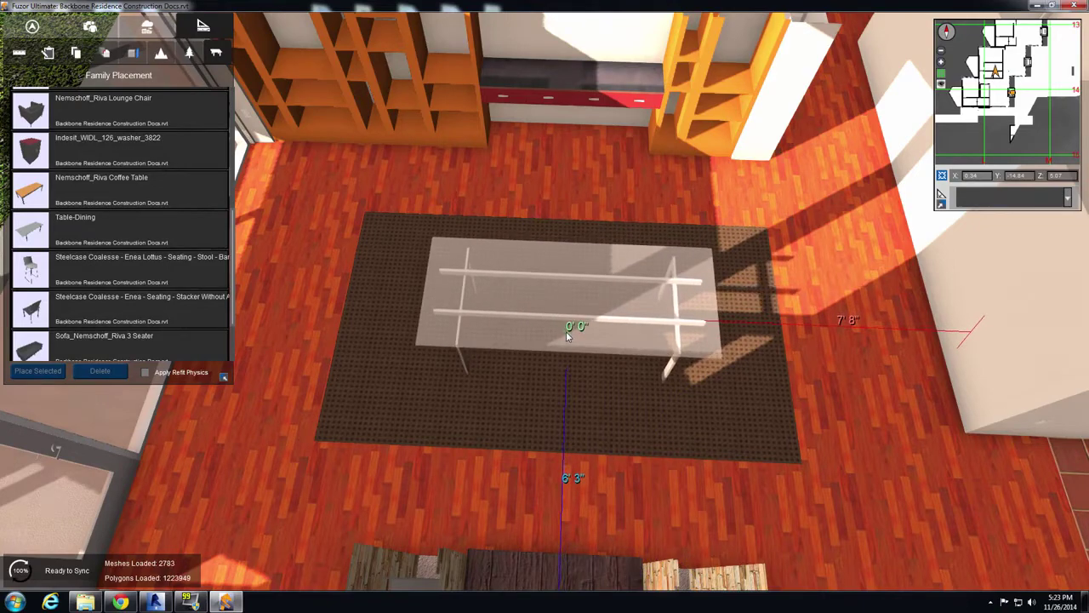
drag(569, 335, 563, 339)
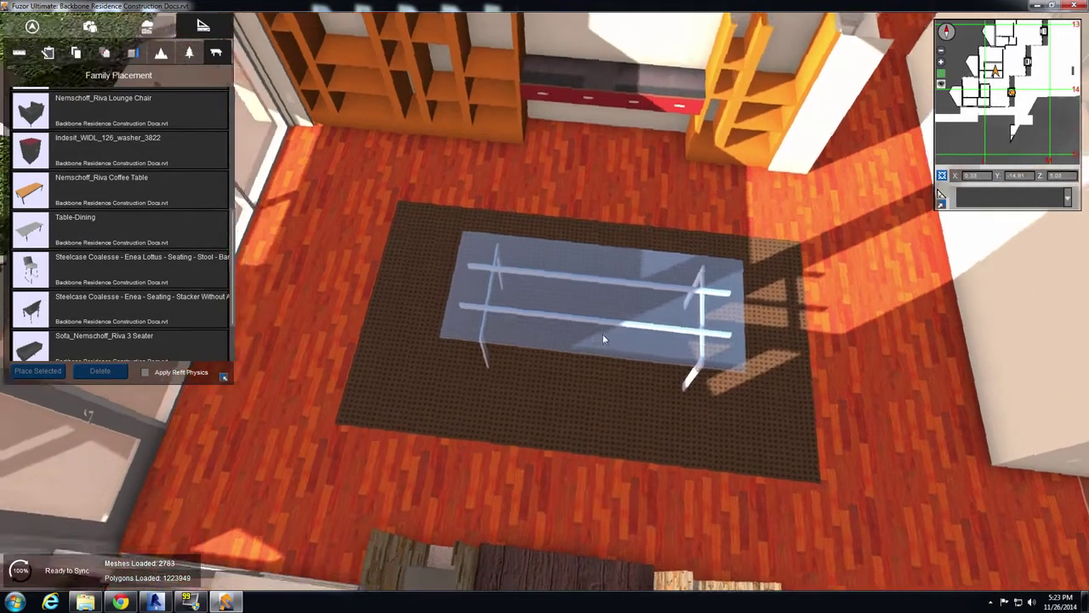
- Place three chairs along the table's near side and one at its right end
click(314, 342)
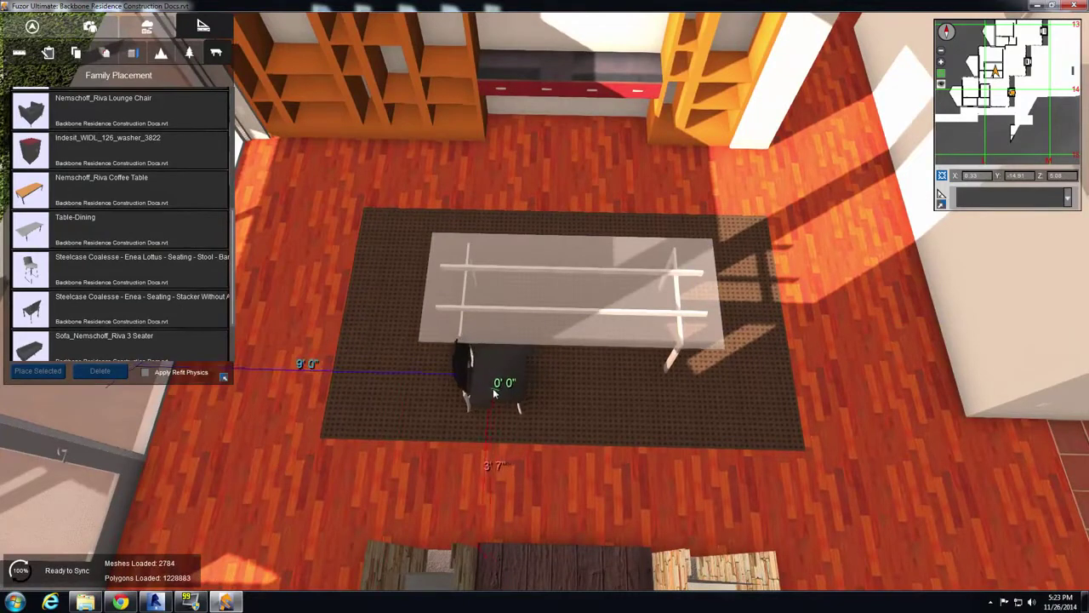
scroll(493, 393, up, 1)
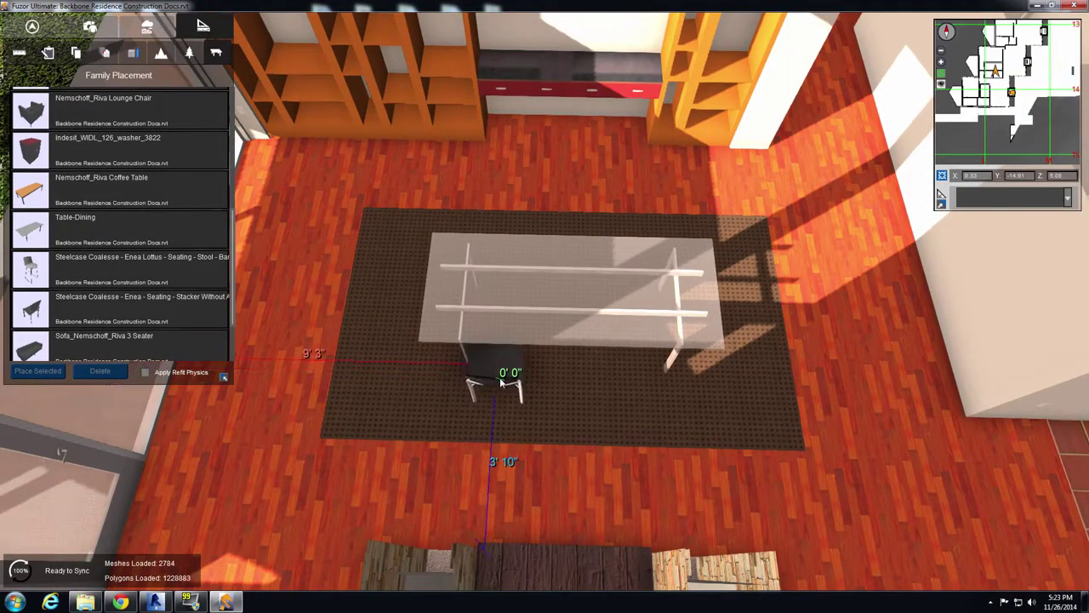
click(502, 381)
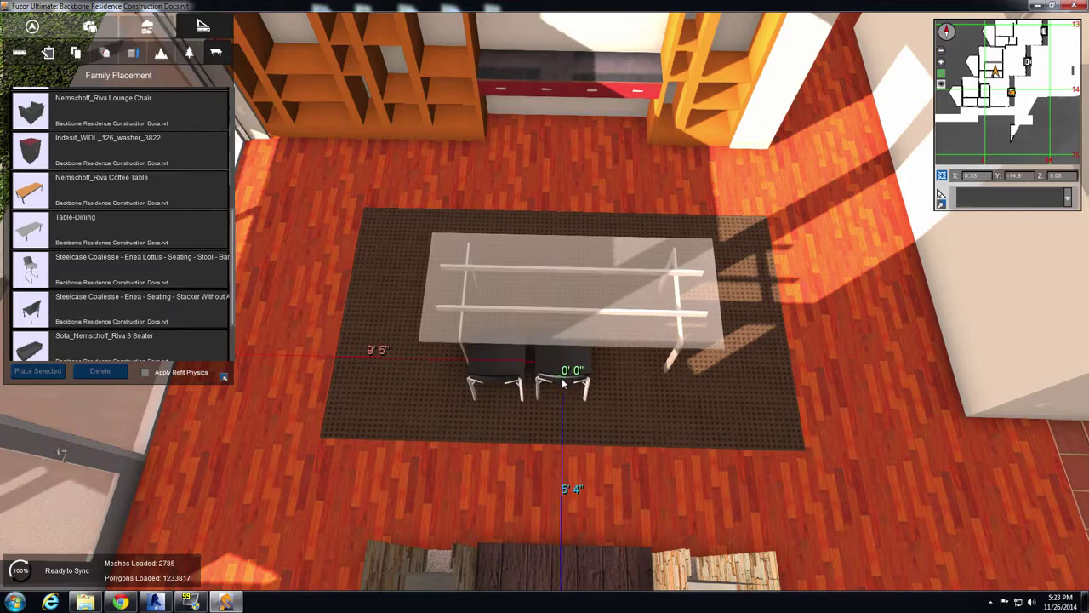
click(562, 384)
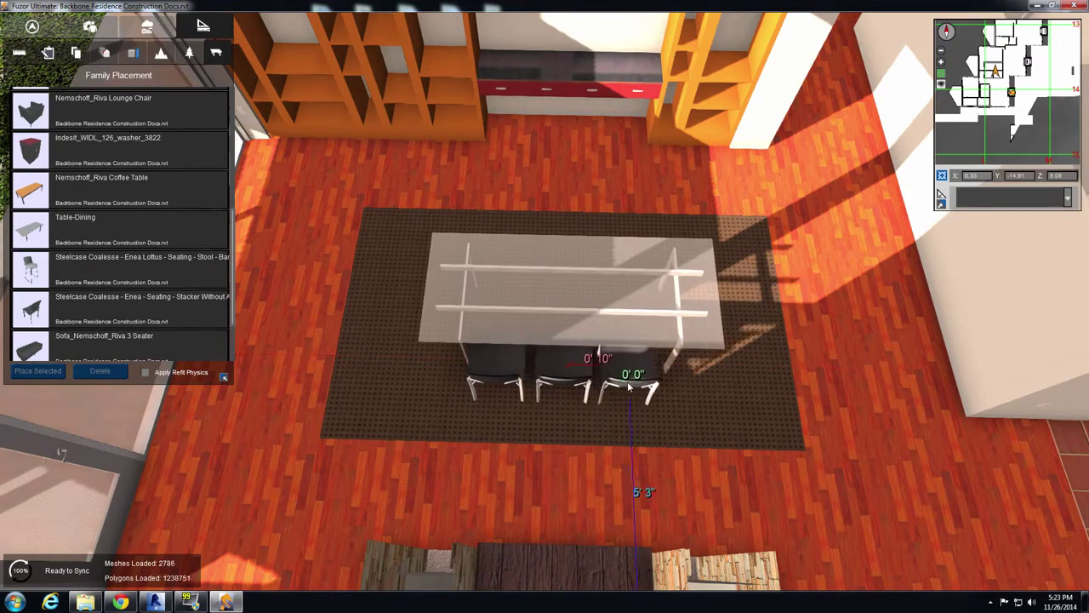
click(629, 385)
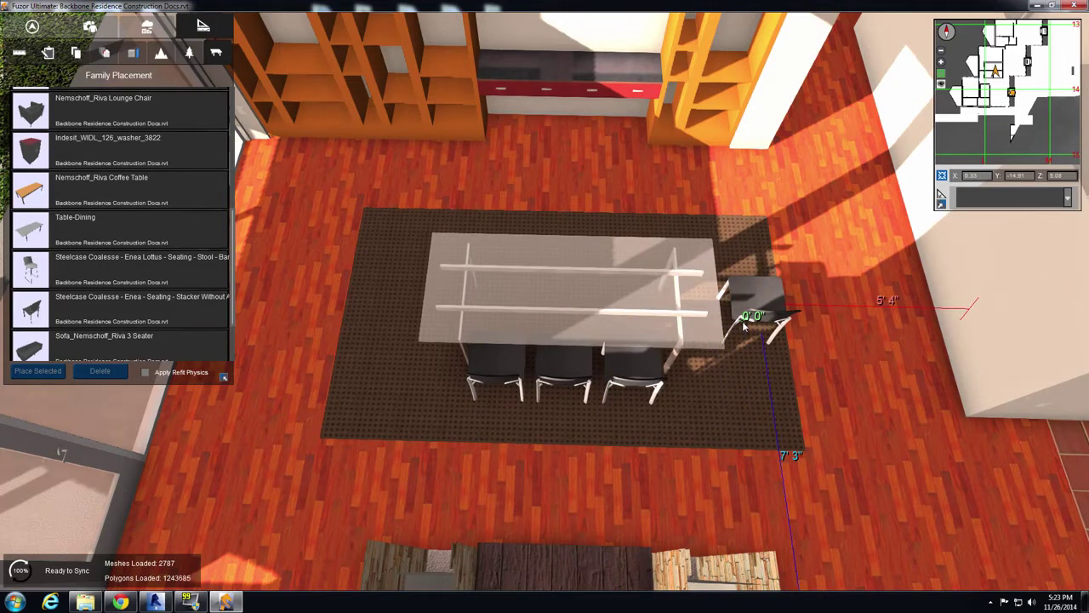
scroll(740, 325, up, 2)
scroll(732, 326, up, 2)
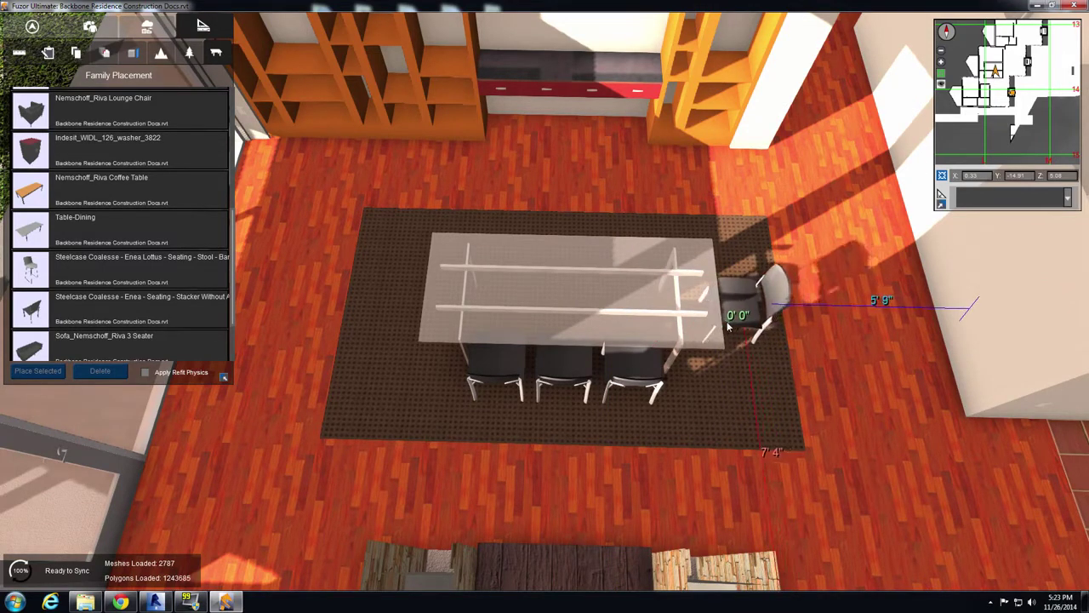
click(727, 325)
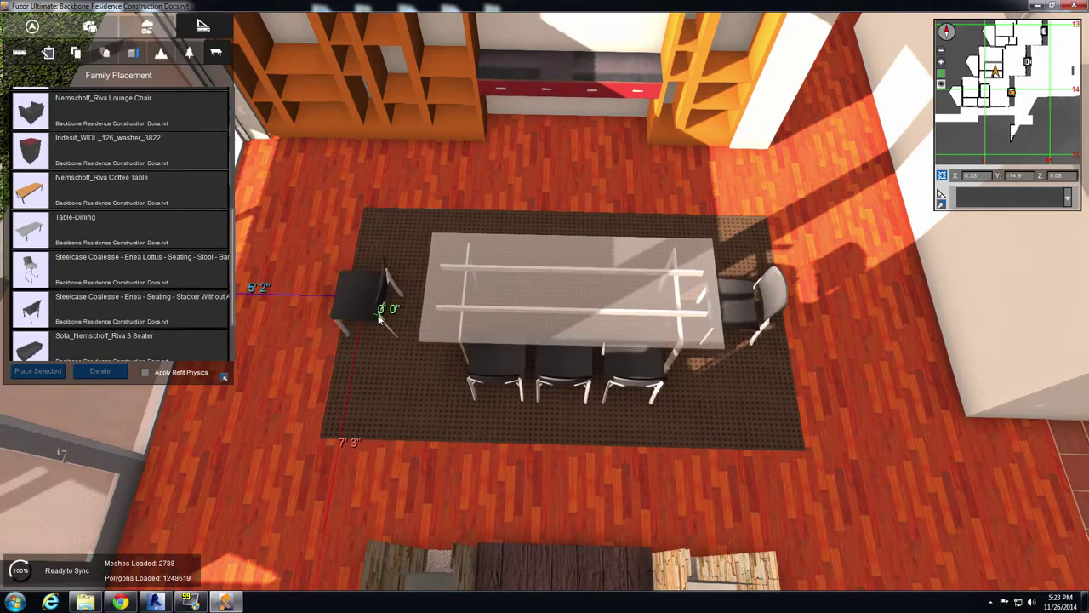
- Turn the chairs to face the table, placing one at the left end and three along the far side
key(space)
key(space)
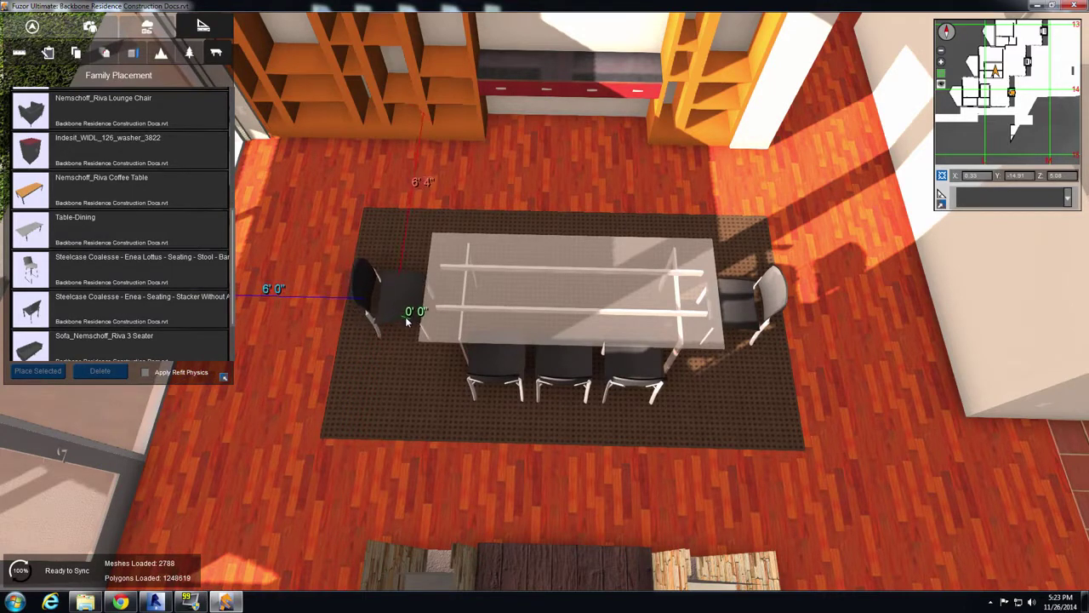
click(403, 317)
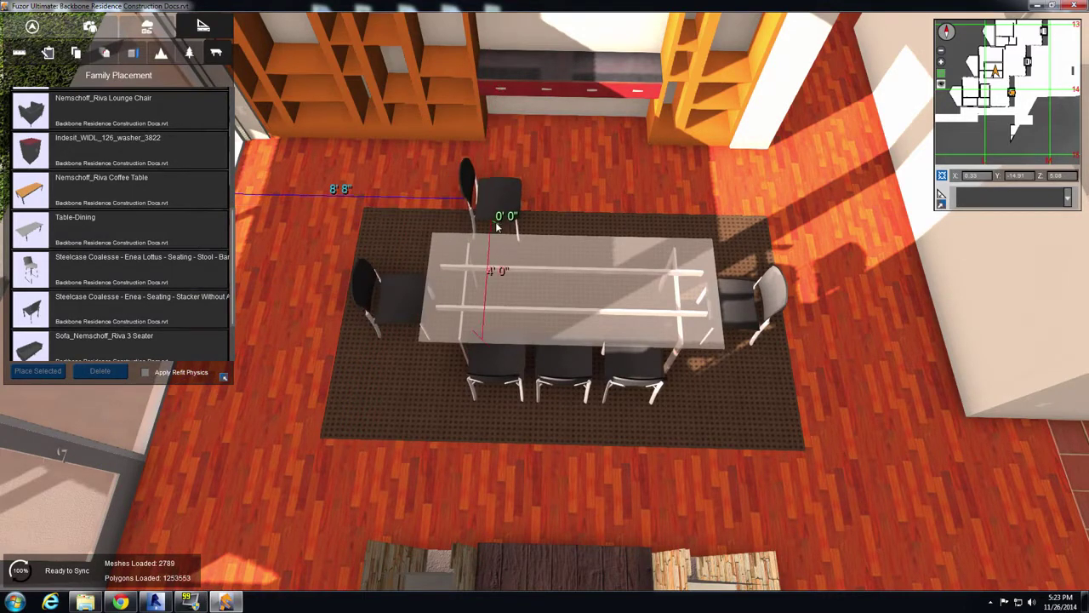
key(space)
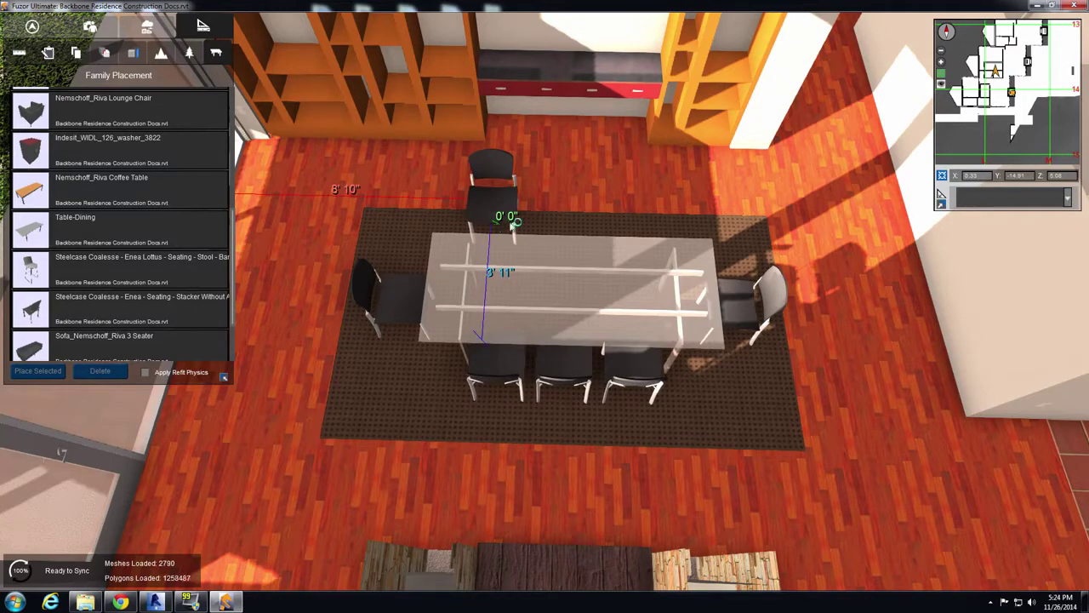
click(511, 223)
click(553, 228)
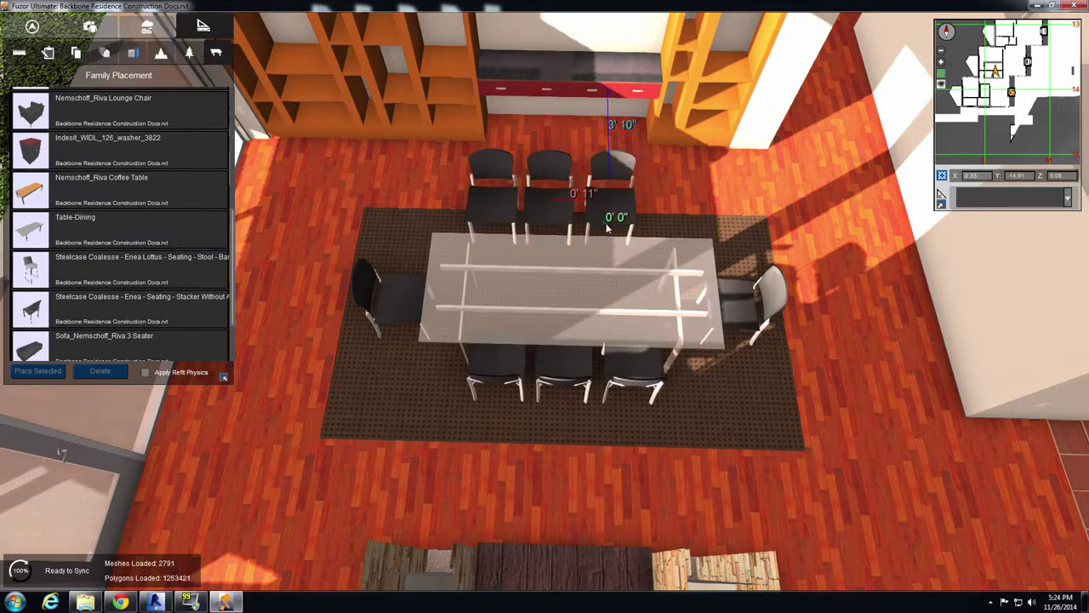
click(607, 227)
scroll(561, 340, up, 2)
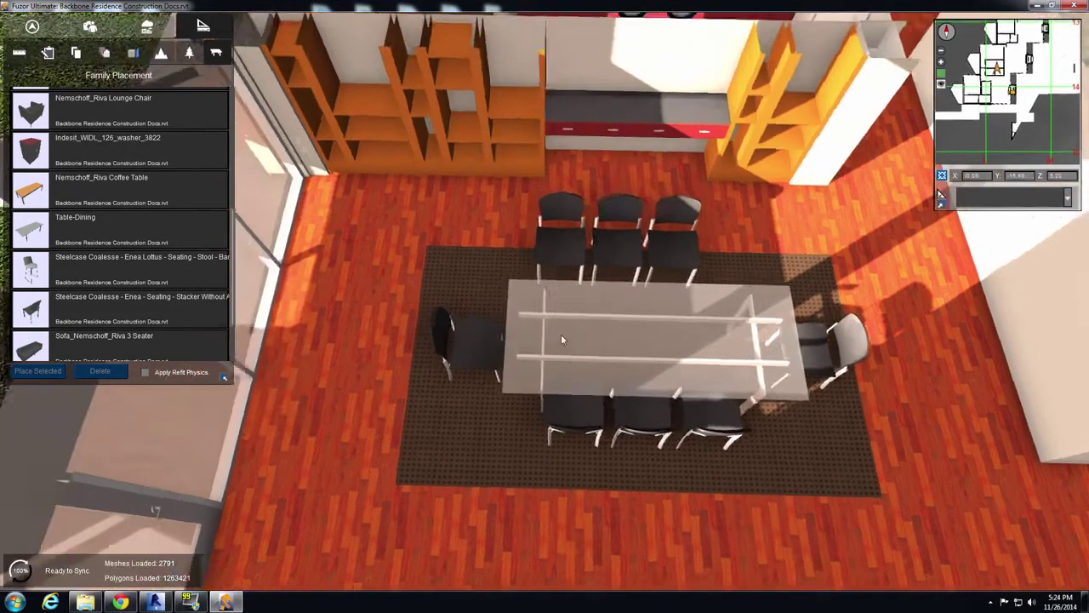
mouse_move(561, 334)
middle_down()
mouse_move(1025, 336)
mouse_move(607, 351)
mouse_move(812, 355)
mouse_move(718, 348)
mouse_move(633, 235)
middle_up()
- Move the three left-side chairs into line with the table
click(584, 221)
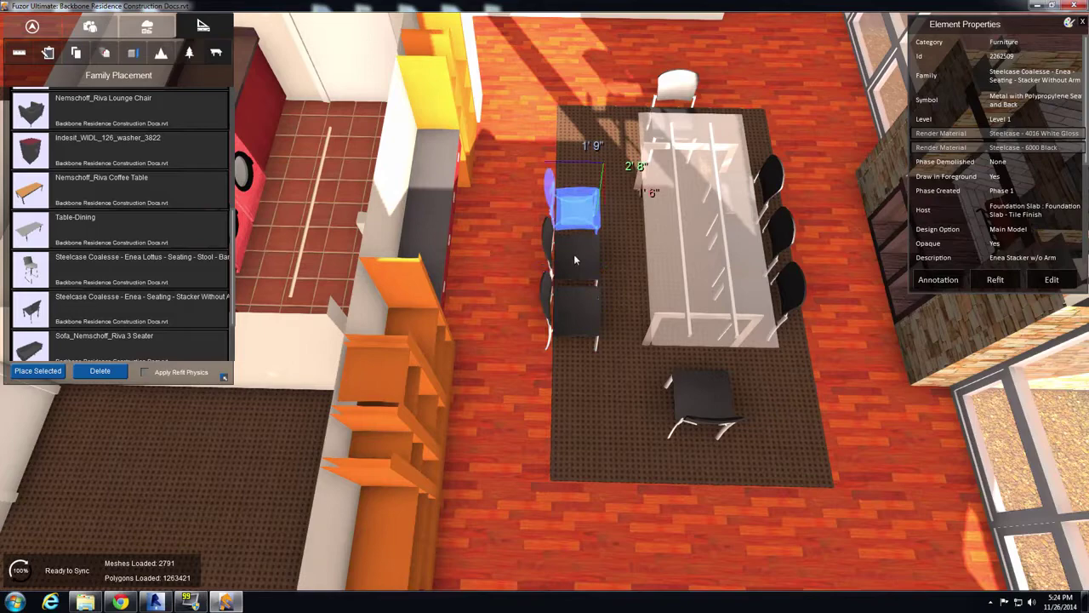
drag(576, 259, 593, 330)
click(994, 287)
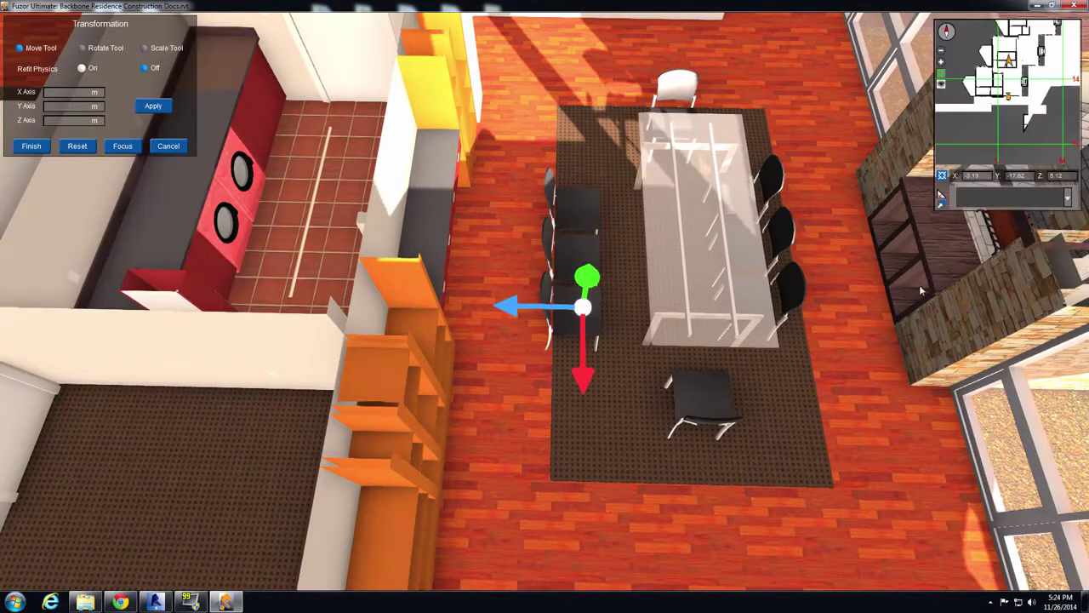
right_drag(586, 372, 603, 311)
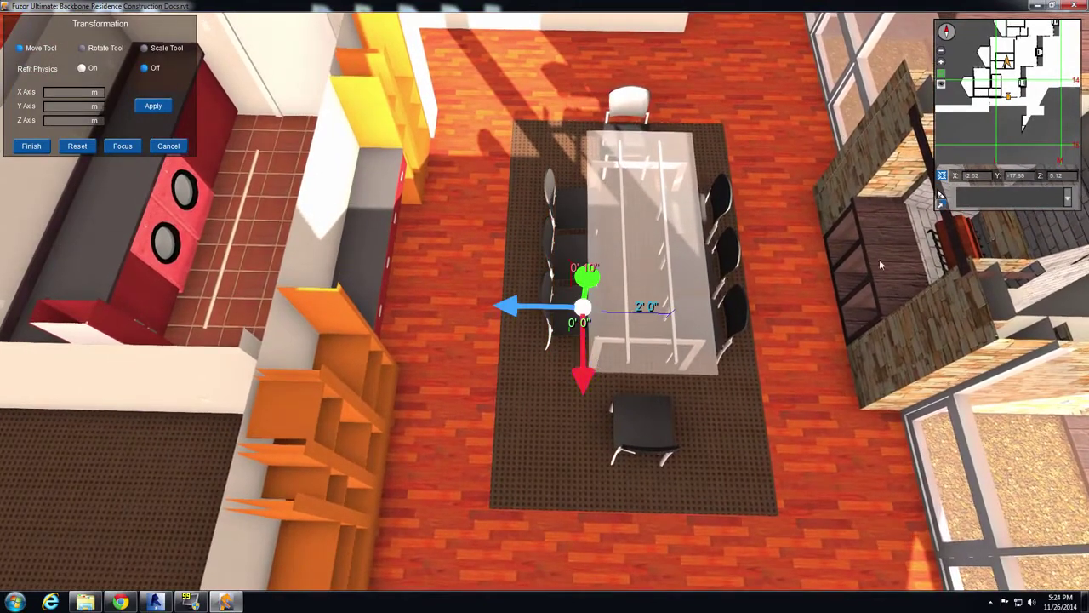
click(26, 147)
- Move the end chair so it sits at the table's foot
click(658, 414)
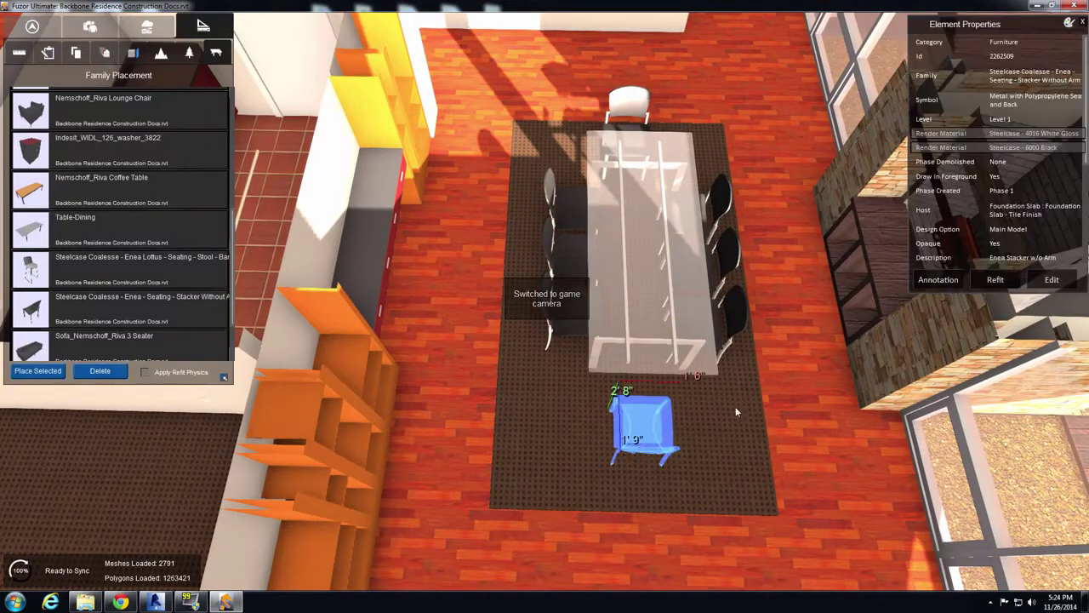
click(1011, 279)
drag(734, 418, 743, 419)
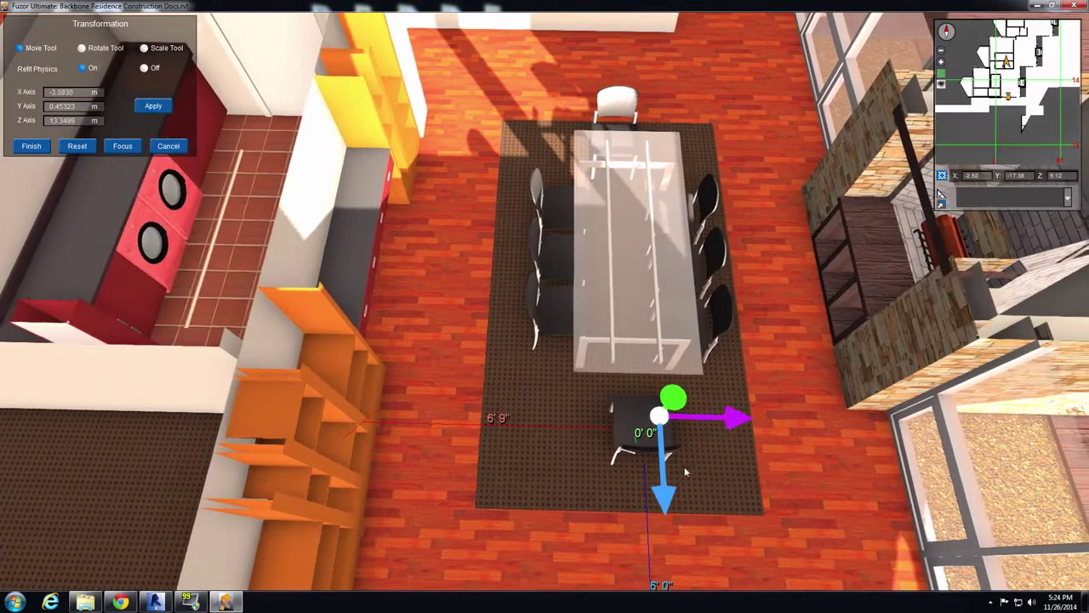
drag(662, 486, 656, 414)
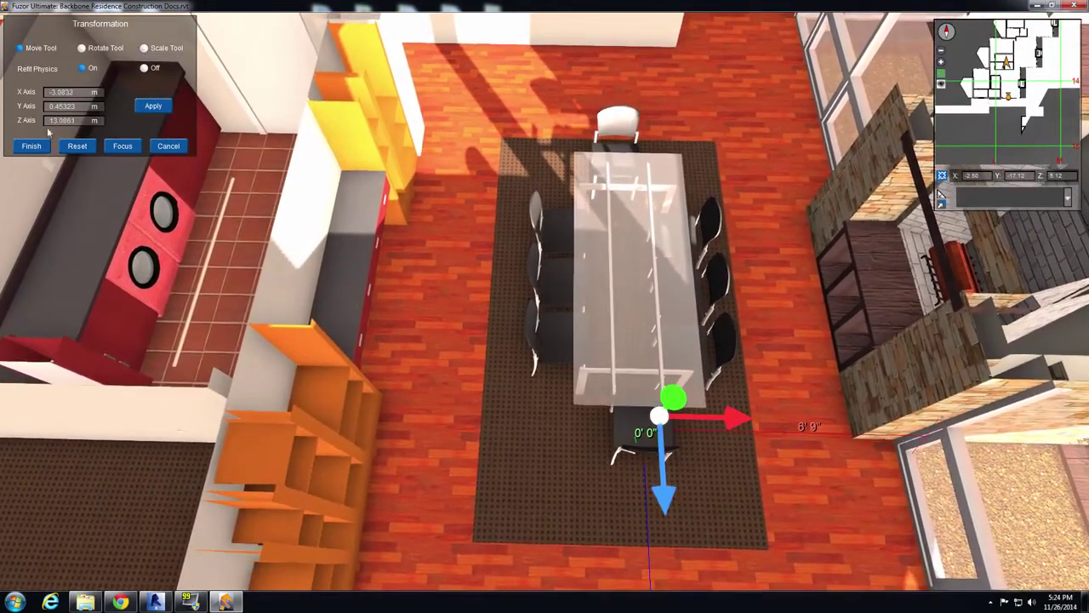
click(31, 146)
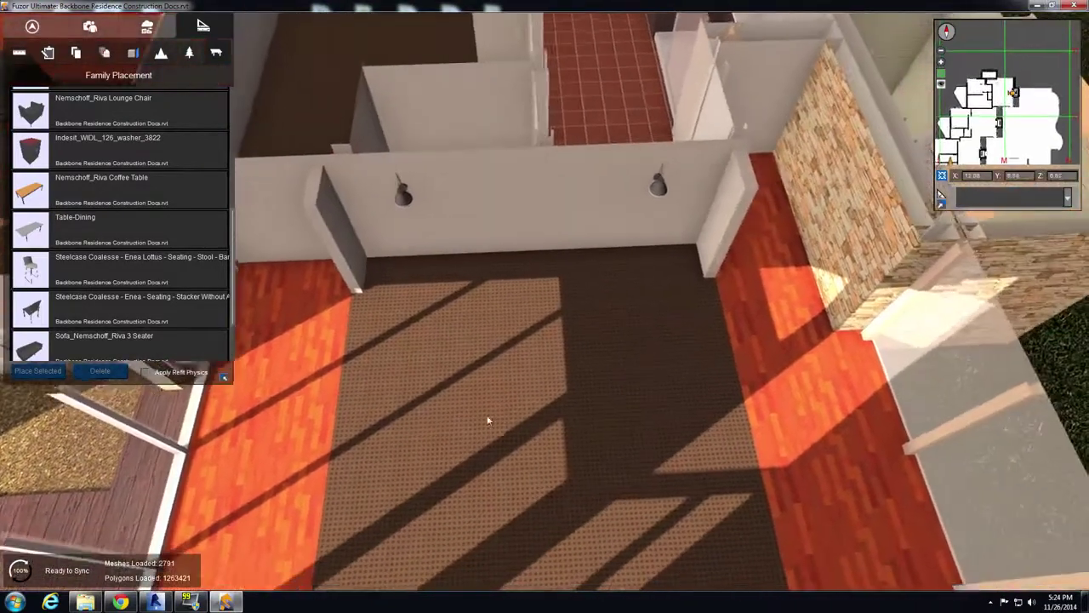
- Place the Bed-Standard family on the bedroom rug with its headboard against the back wall
scroll(230, 257, up, 5)
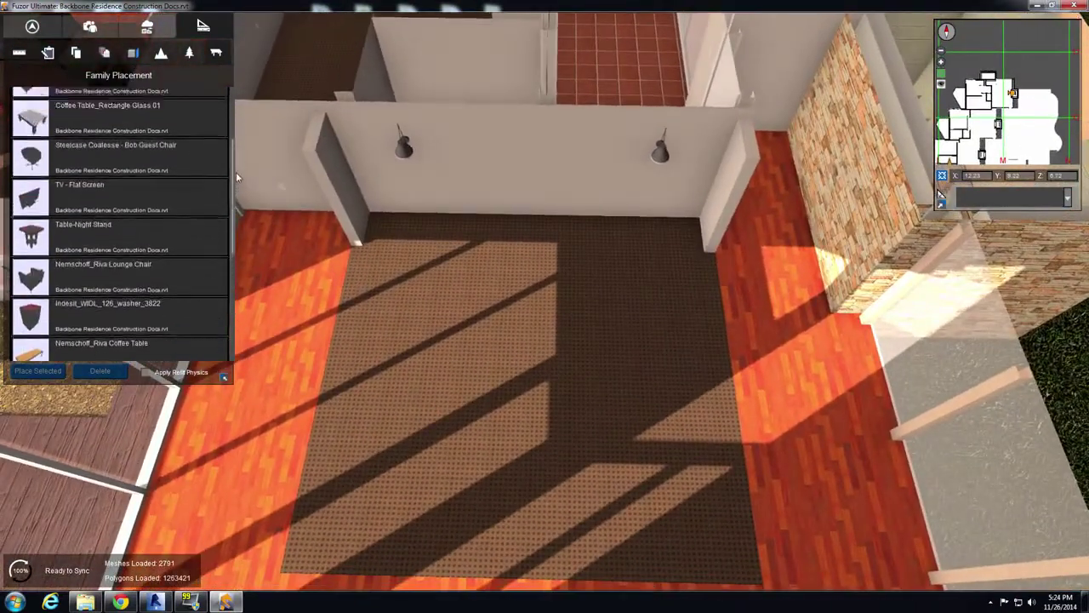
scroll(232, 140, up, 1)
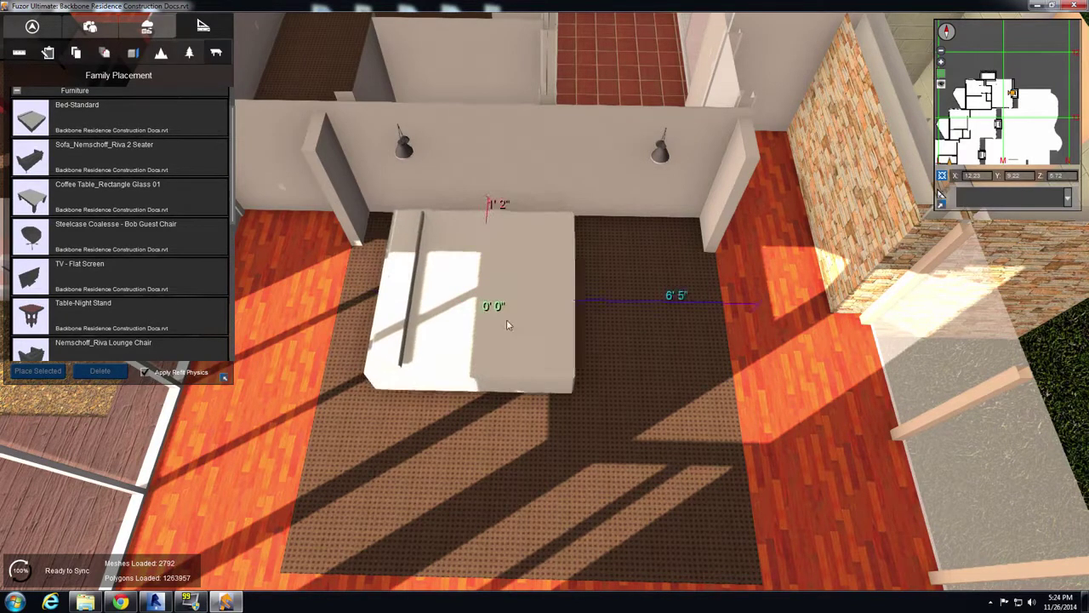
scroll(513, 337, down, 3)
scroll(512, 336, down, 3)
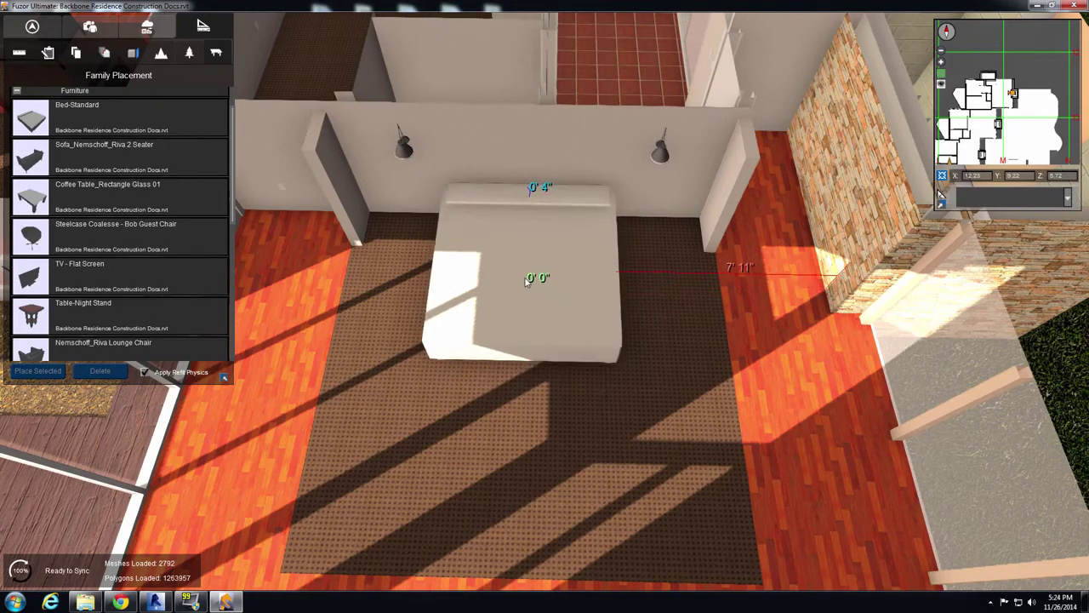
click(529, 313)
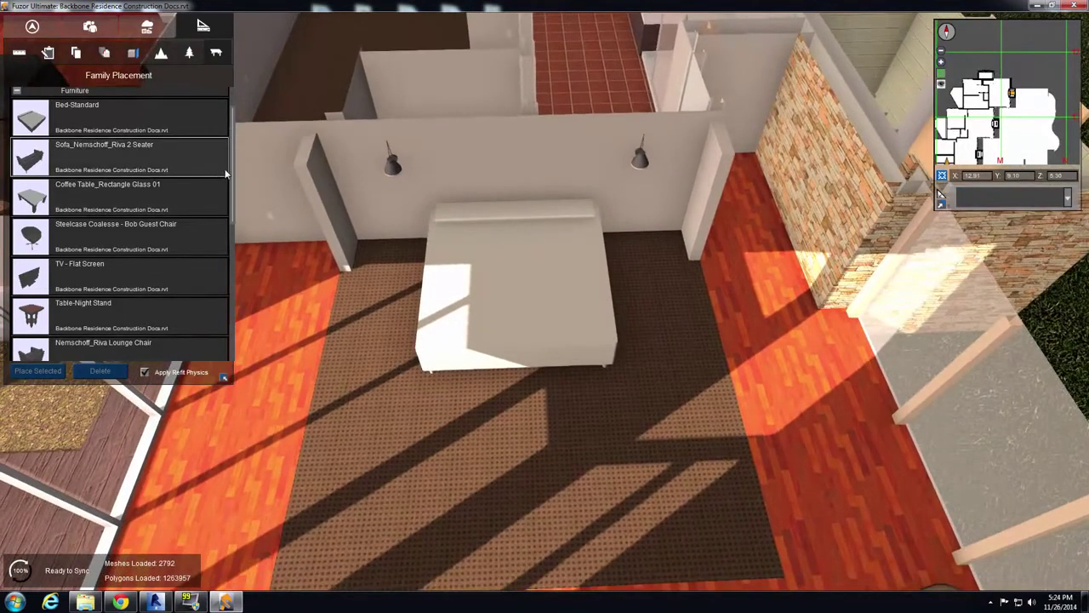
- Place a Nightstand_Master_Suite from Casework against the wall on the bed's left side
click(17, 91)
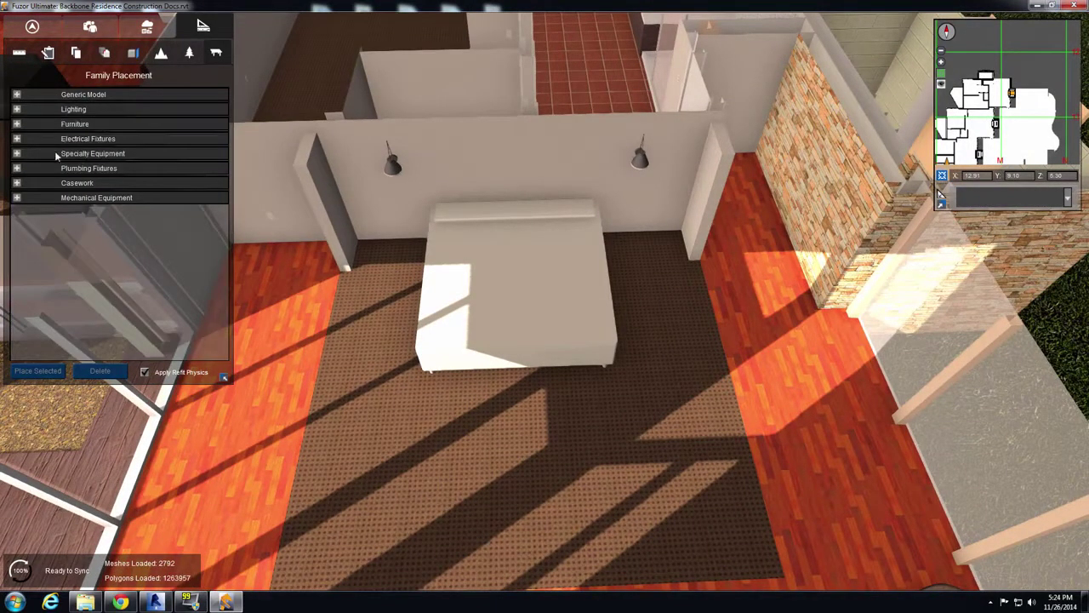
click(16, 183)
scroll(126, 213, down, 4)
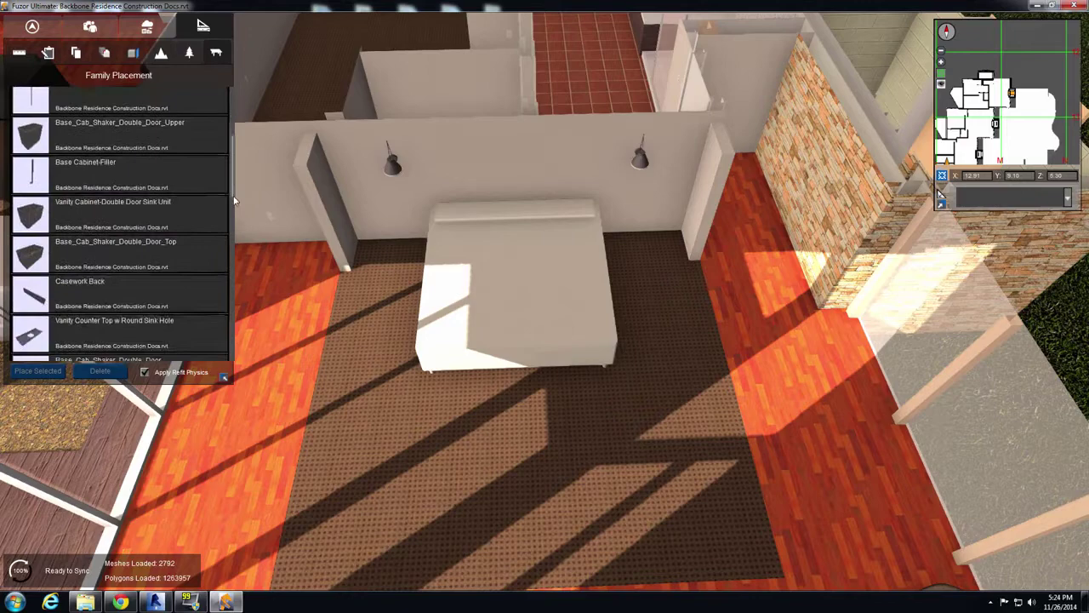
scroll(126, 213, down, 3)
scroll(126, 213, down, 3)
drag(126, 212, 458, 169)
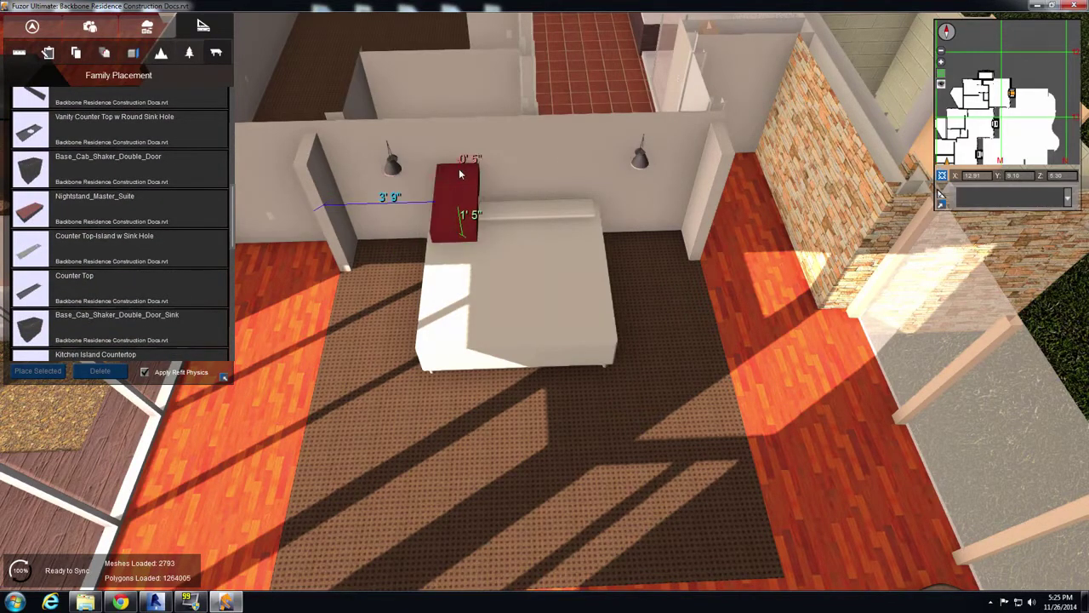
drag(459, 168, 385, 194)
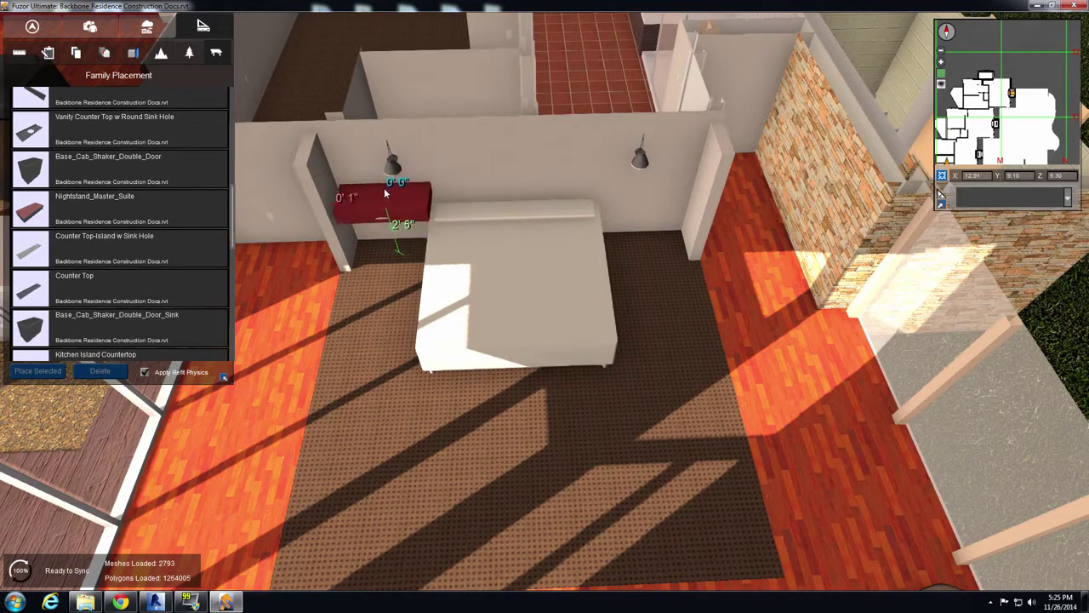
click(377, 192)
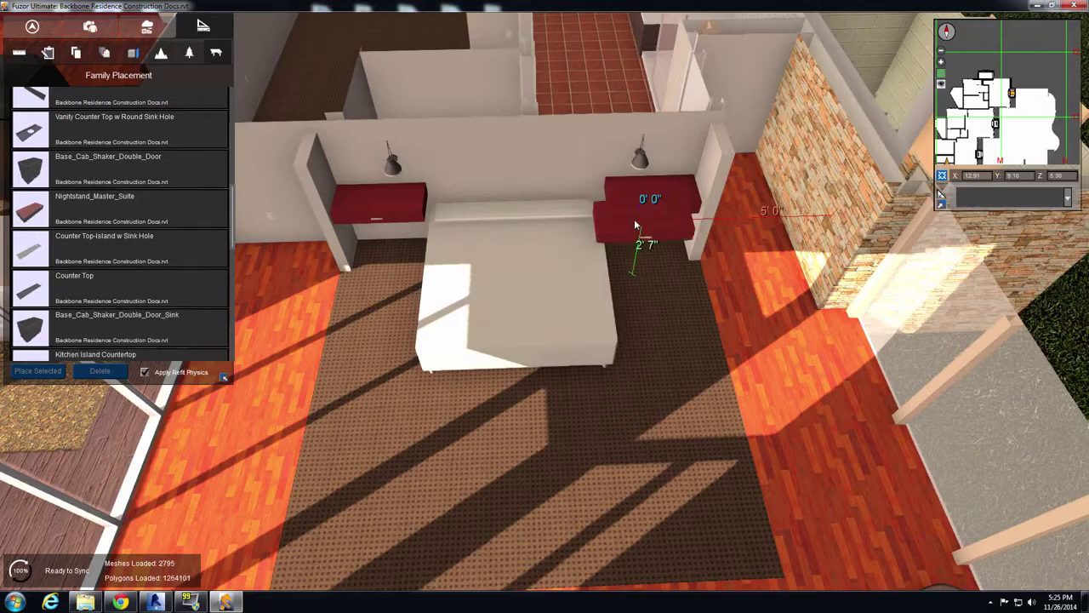
- Place a second nightstand against the wall on the bed's right side
click(634, 219)
scroll(562, 233, up, 2)
scroll(558, 234, down, 2)
scroll(554, 231, down, 2)
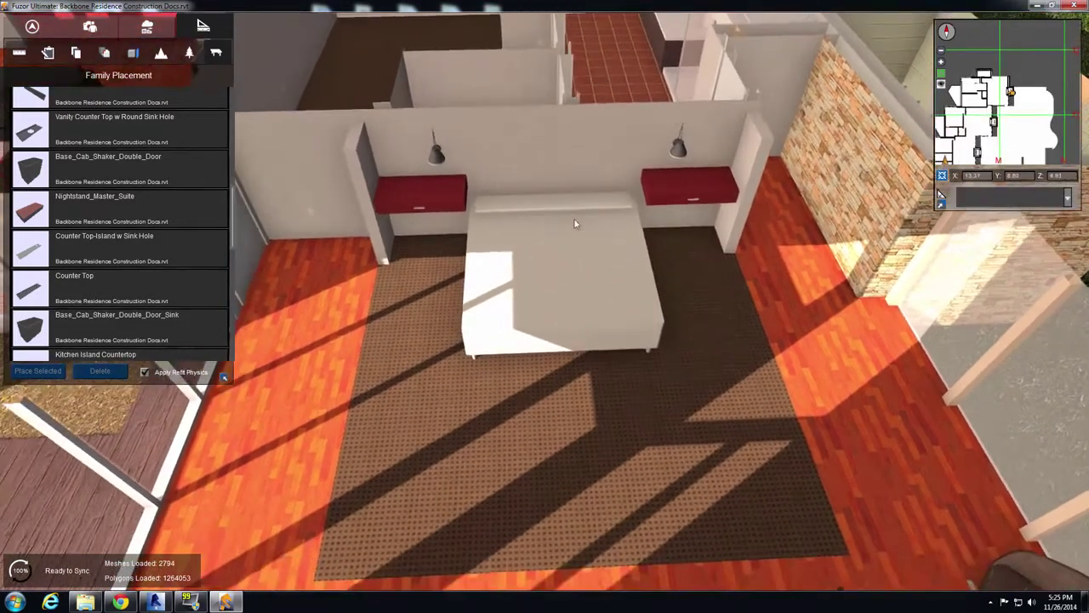
scroll(494, 255, down, 4)
- Turn the cross-section off, fly over the roofed poolside deck, and bring up Revit's Fuzor Plugin commands
mouse_move(462, 262)
mouse_down()
mouse_move(675, 157)
mouse_move(556, 240)
mouse_up()
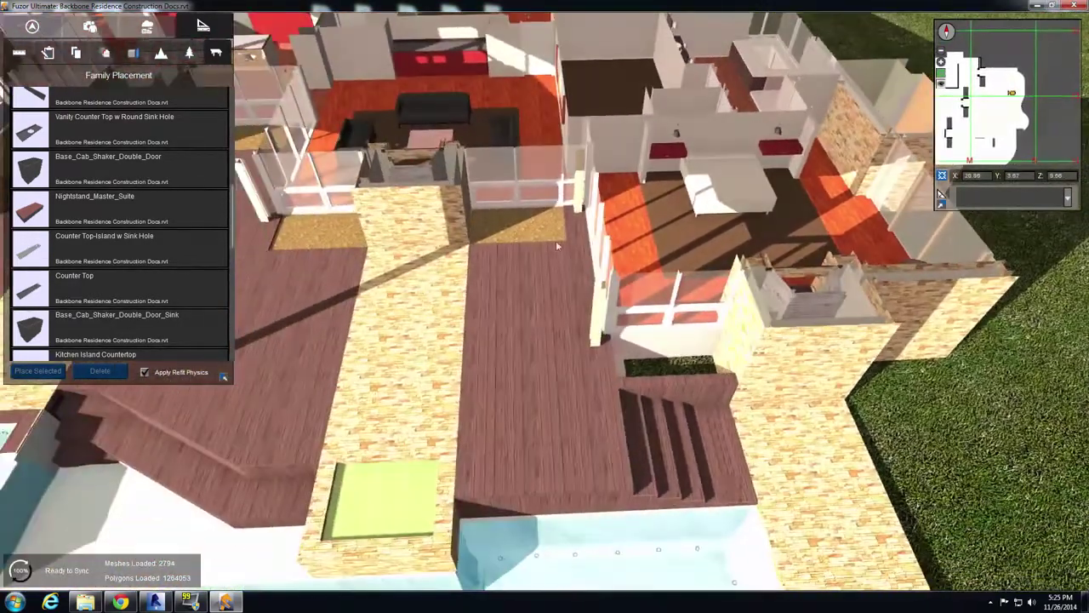
click(134, 53)
click(136, 89)
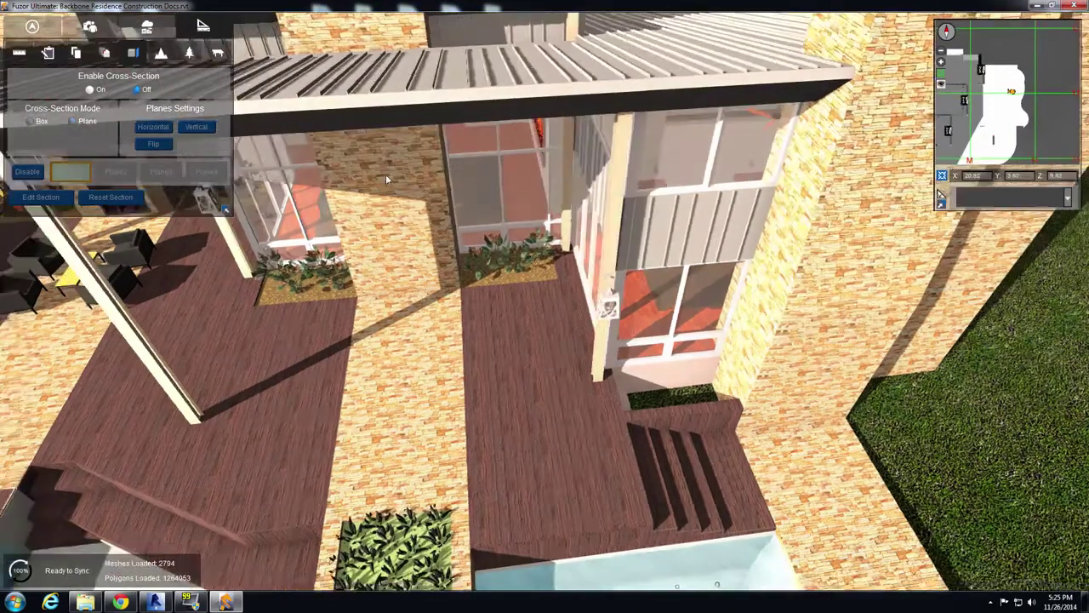
mouse_move(386, 174)
mouse_down()
mouse_move(469, 288)
mouse_move(206, 156)
mouse_up()
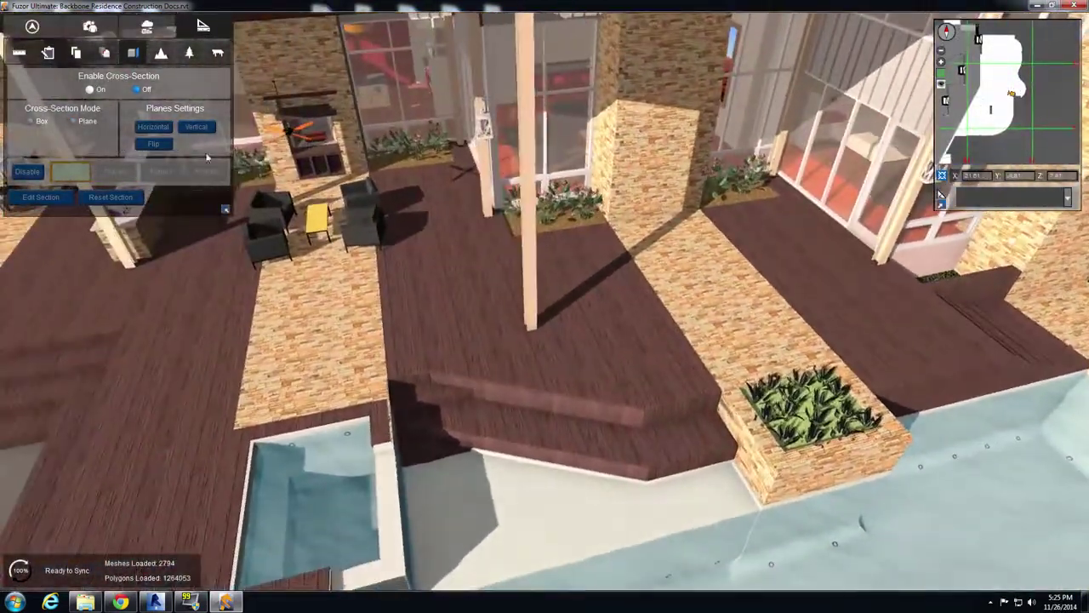
click(156, 600)
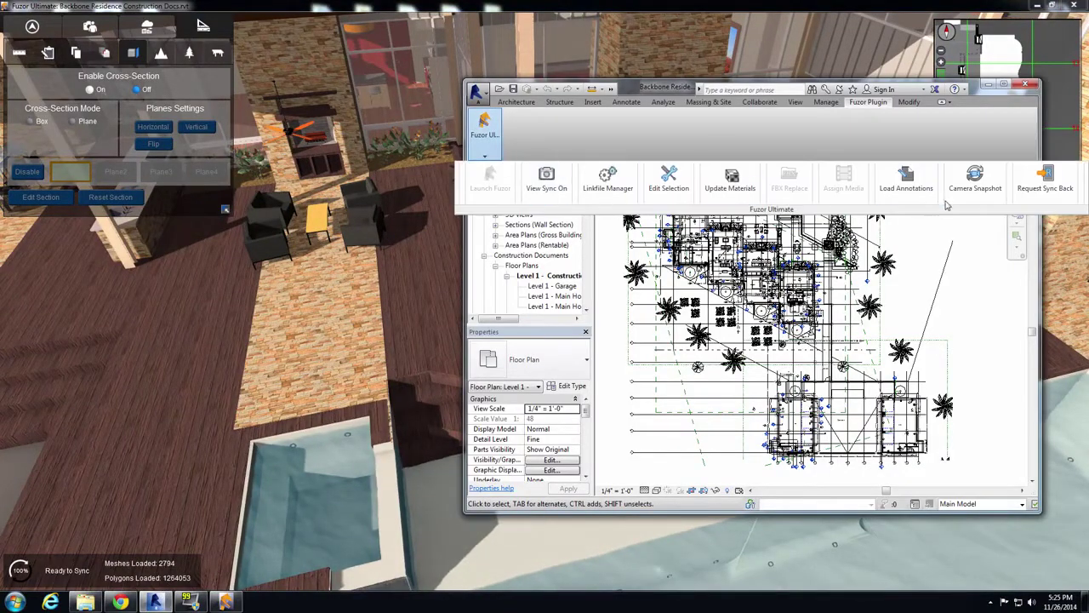
- Maximize Revit and sync all Fuzor placements, including nightstands, bed and dining chairs, into the model
click(1007, 86)
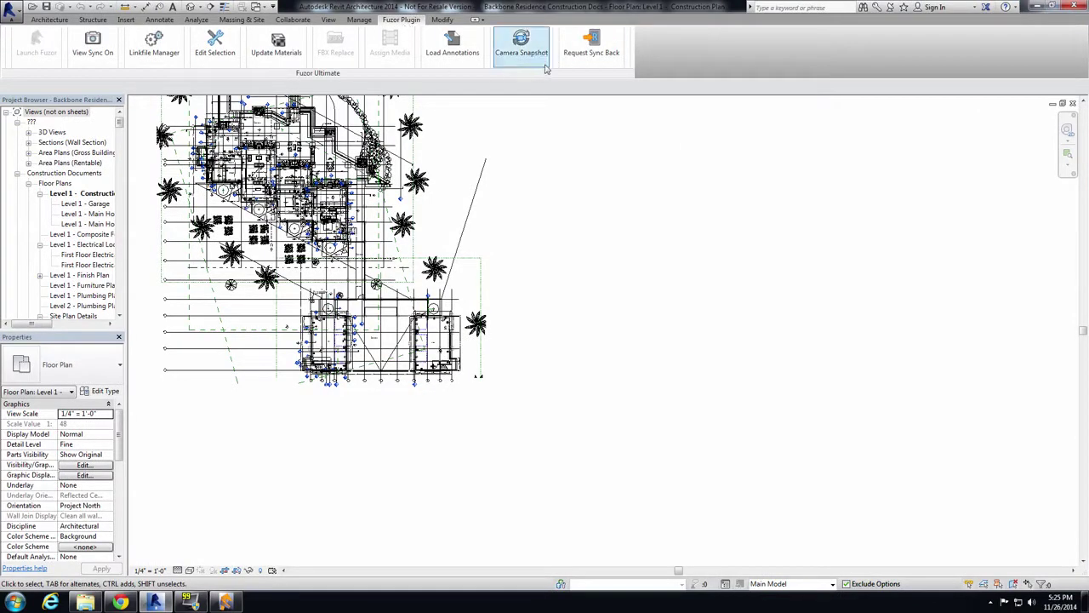
click(593, 57)
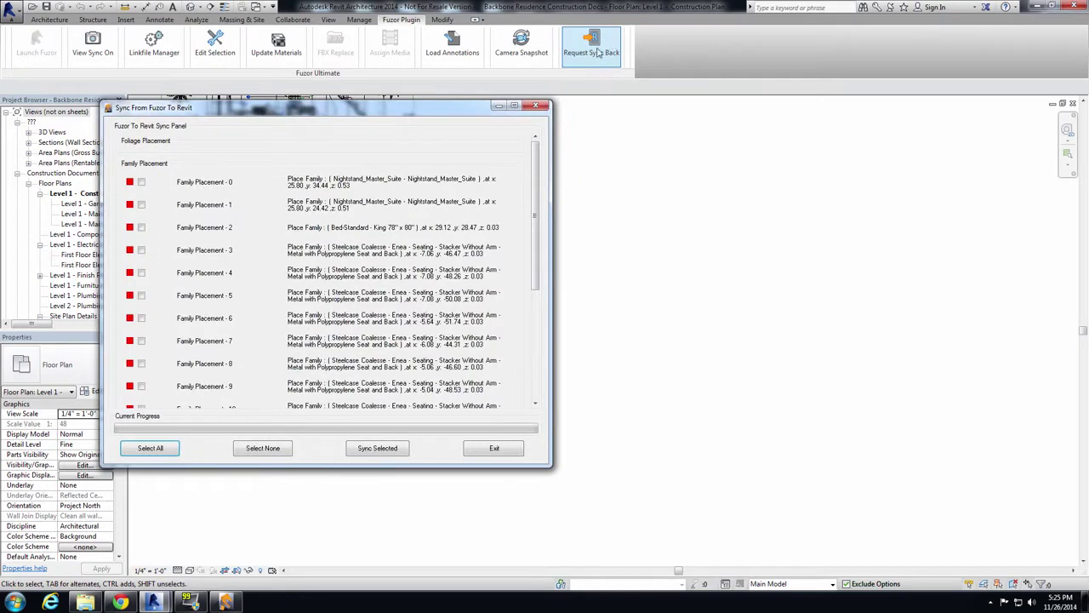
scroll(472, 202, down, 1)
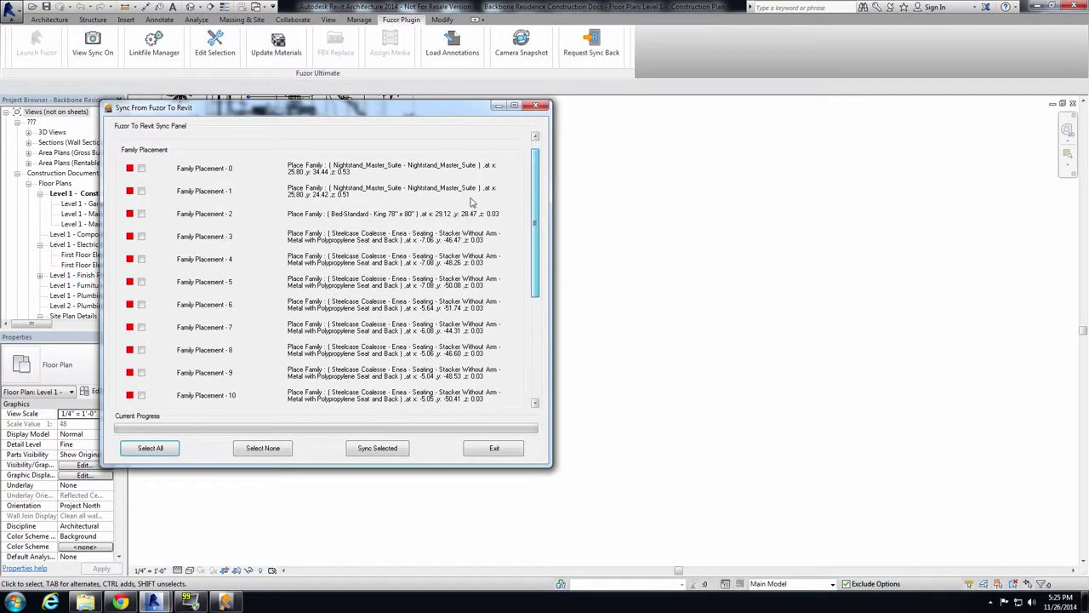
mouse_move(537, 222)
mouse_down()
mouse_move(537, 257)
mouse_move(537, 227)
mouse_up()
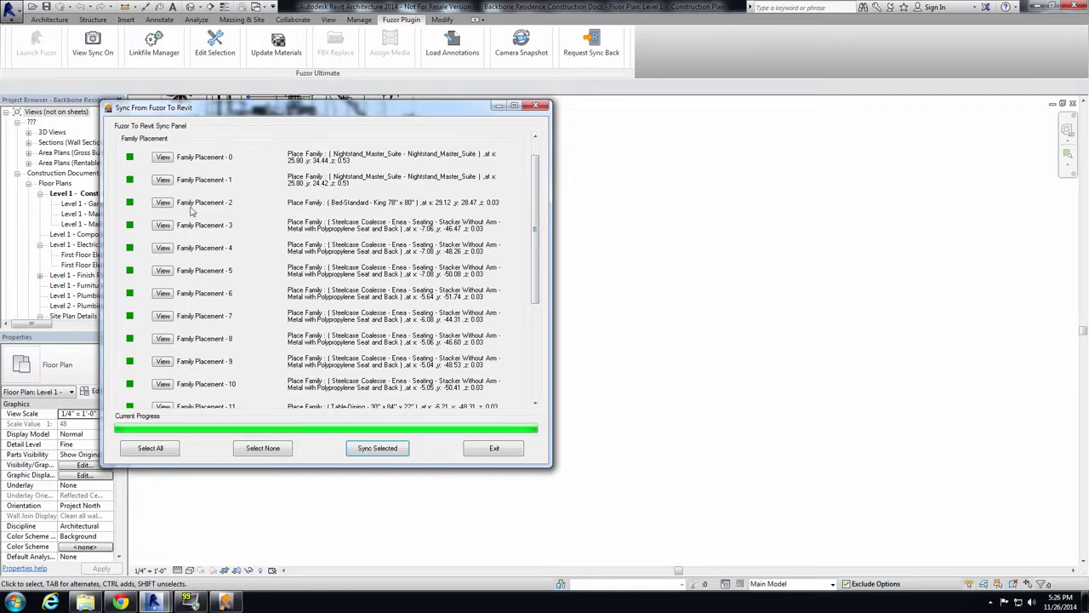
- Inspect the synced bed and dining table (Family Placements 2 and 11) in the Revit plan
click(163, 203)
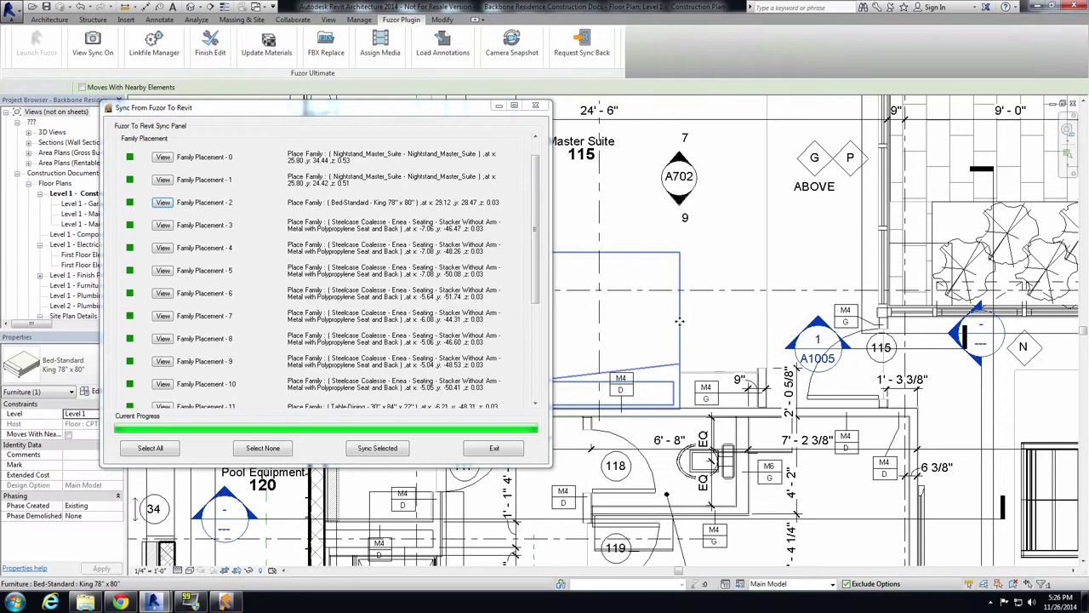
click(680, 321)
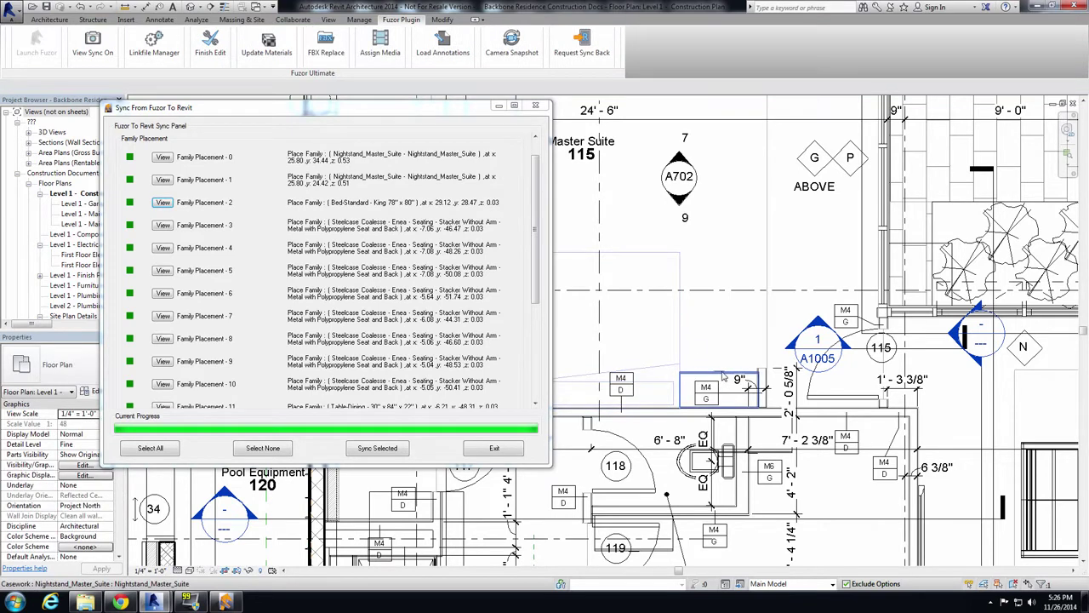
drag(535, 248, 536, 288)
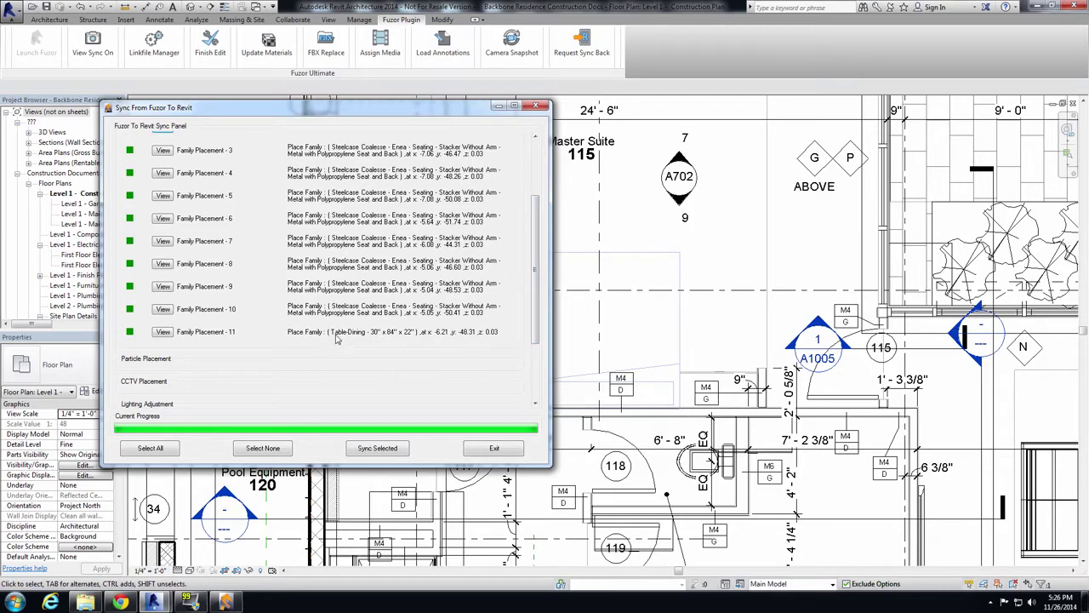
click(163, 332)
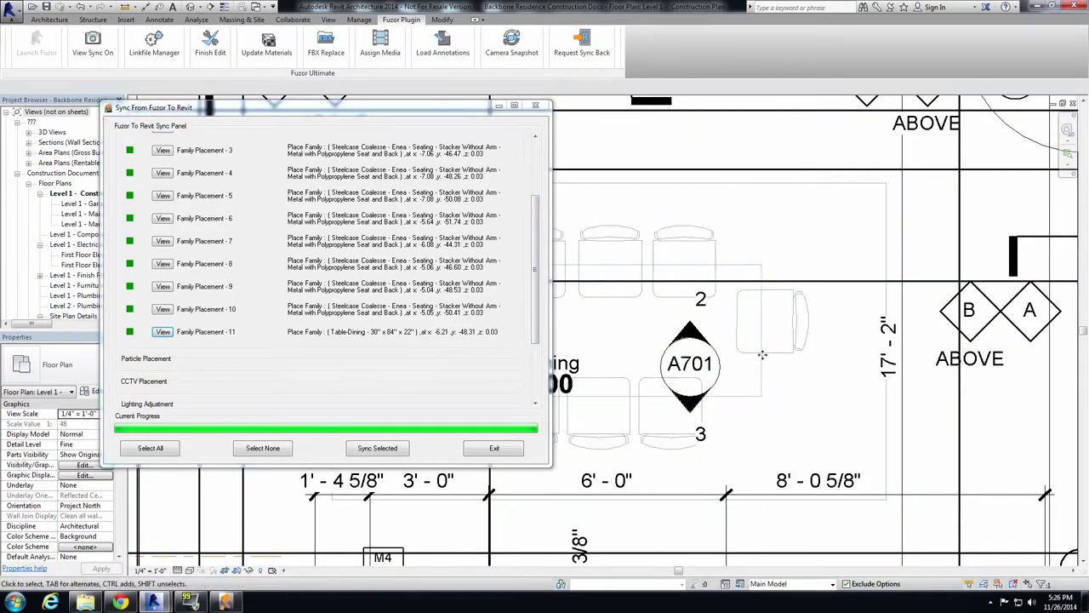
- Close the Fuzor sync panel and zoom out to the full site plan
click(493, 448)
scroll(553, 387, down, 3)
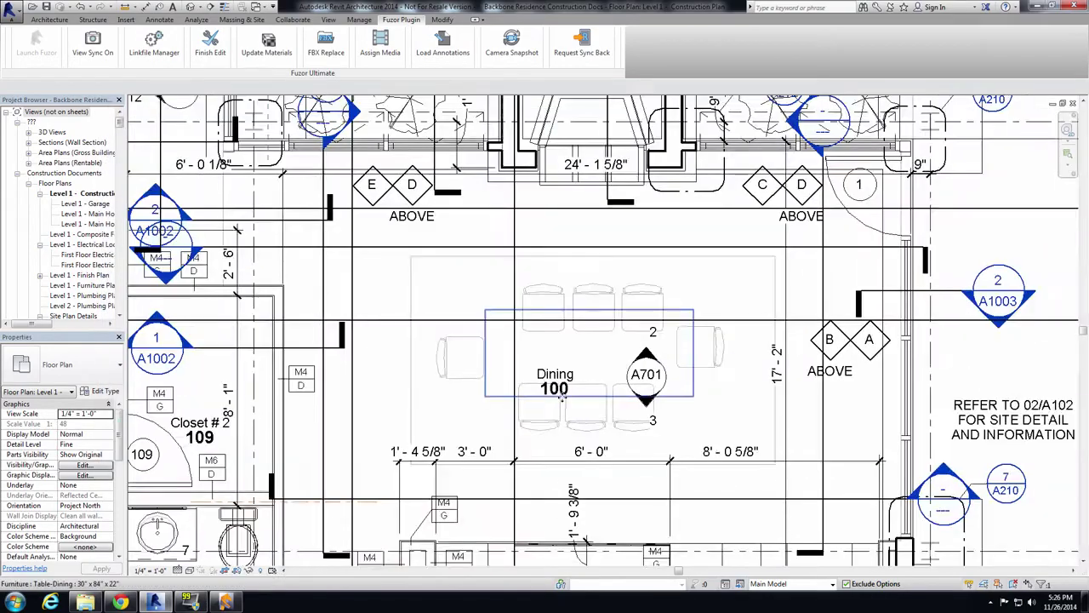
scroll(545, 340, down, 3)
scroll(545, 223, down, 2)
- Delete three palm trees from the lawn beside the pool
scroll(545, 223, down, 3)
scroll(545, 223, down, 2)
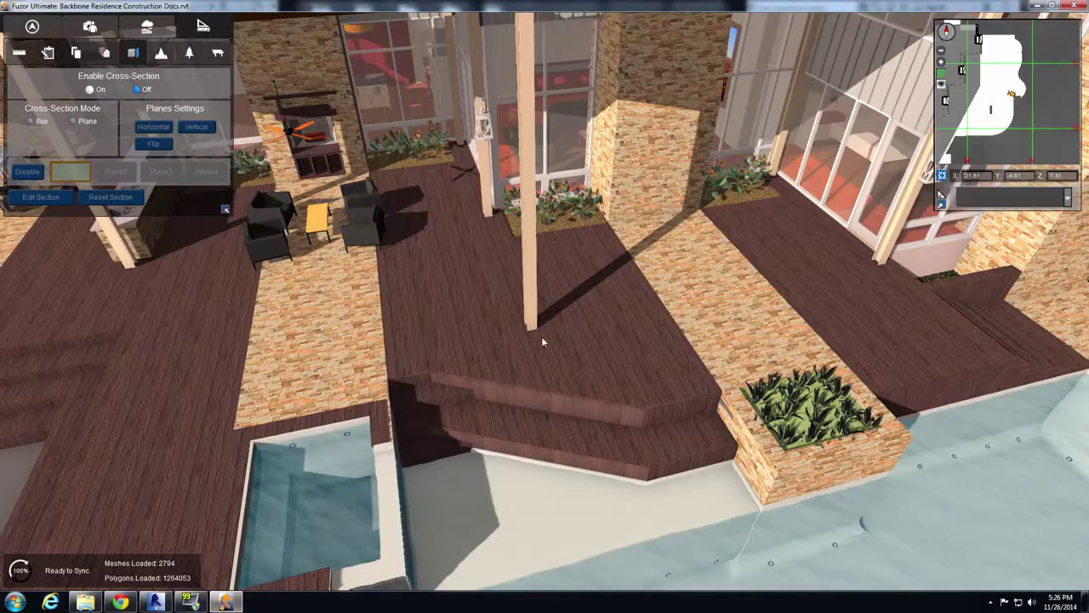
mouse_move(541, 336)
mouse_down()
mouse_move(474, 311)
mouse_move(549, 271)
mouse_up()
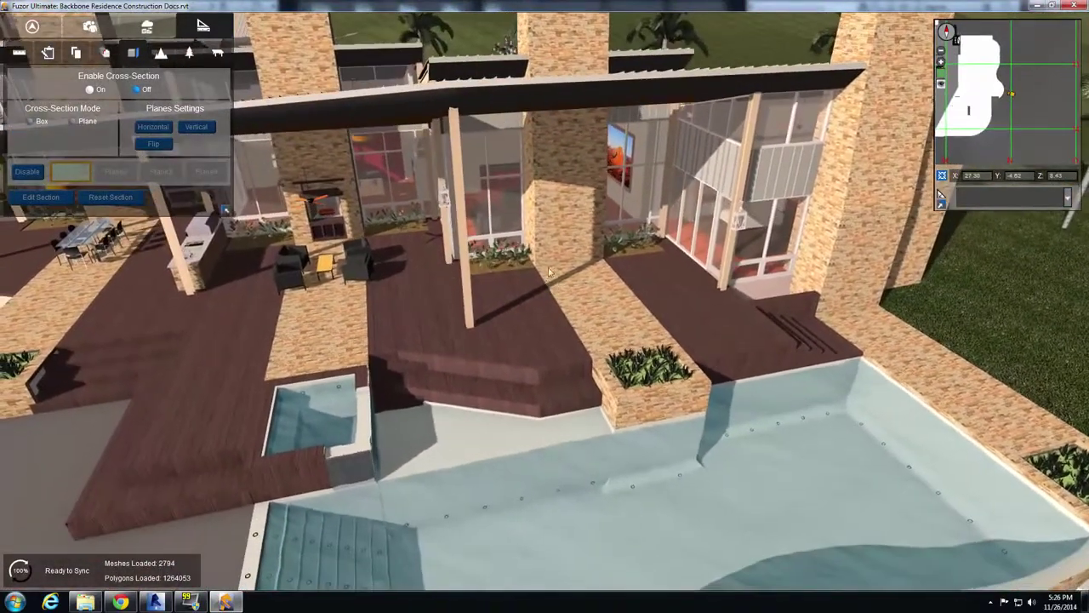
mouse_move(555, 353)
mouse_down()
mouse_move(598, 369)
mouse_move(606, 241)
mouse_up()
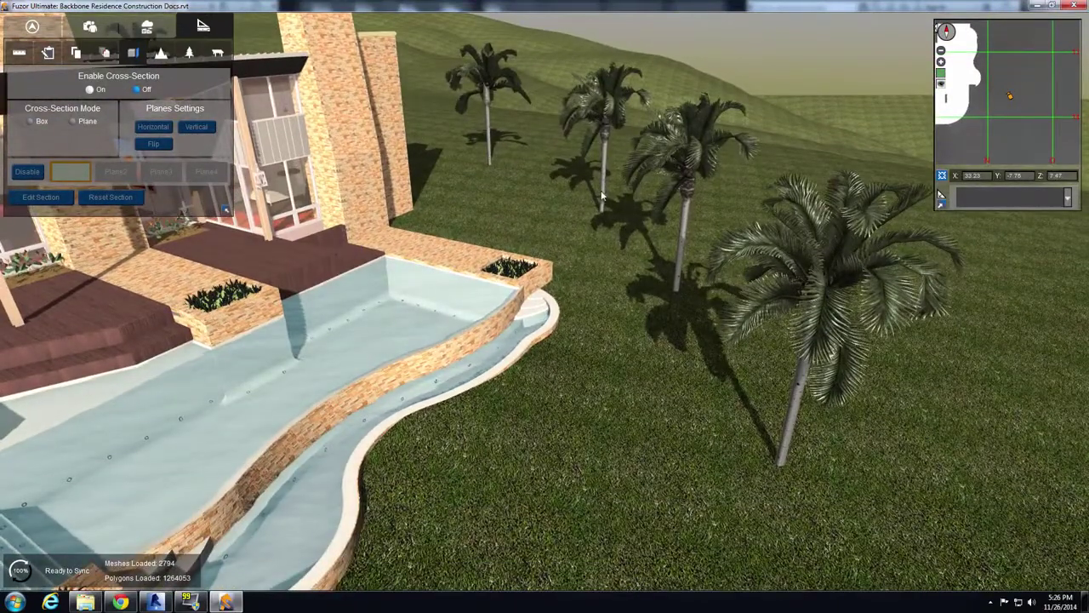
key(Delete)
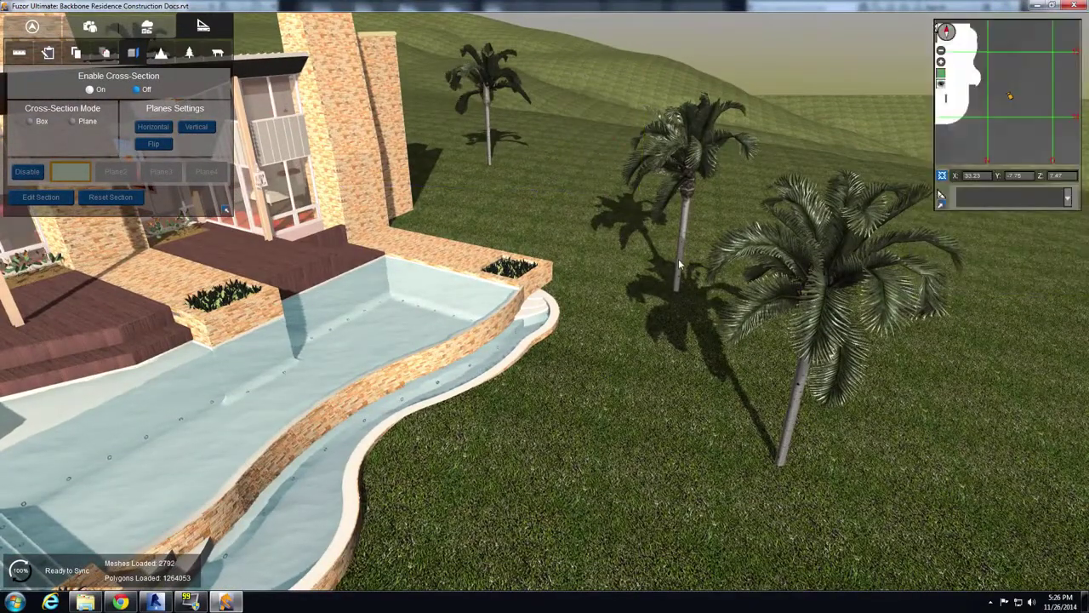
click(678, 259)
key(Delete)
click(786, 451)
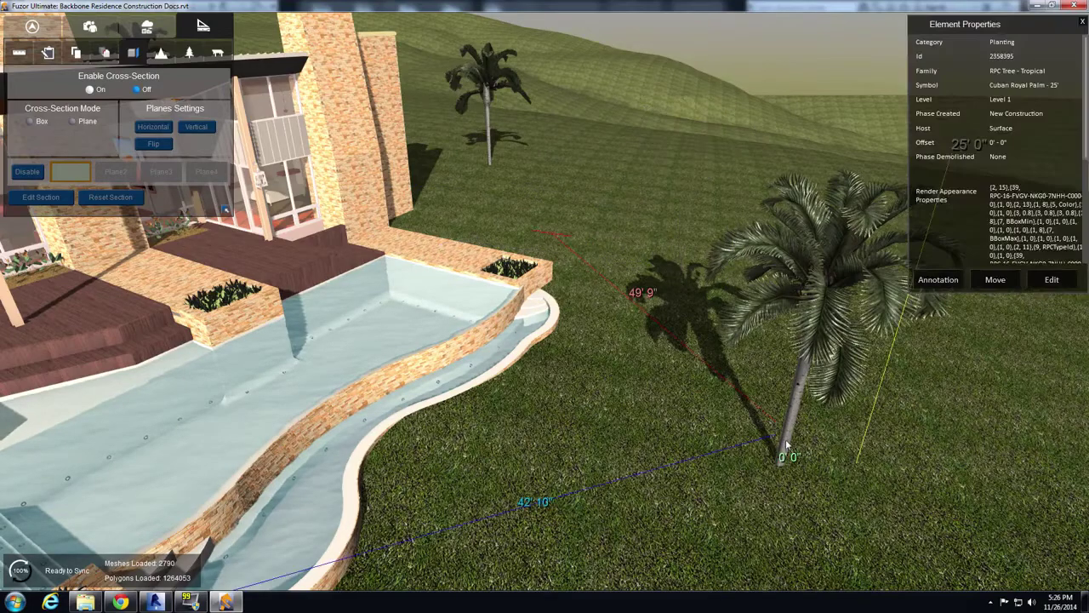
key(Delete)
drag(640, 472, 660, 435)
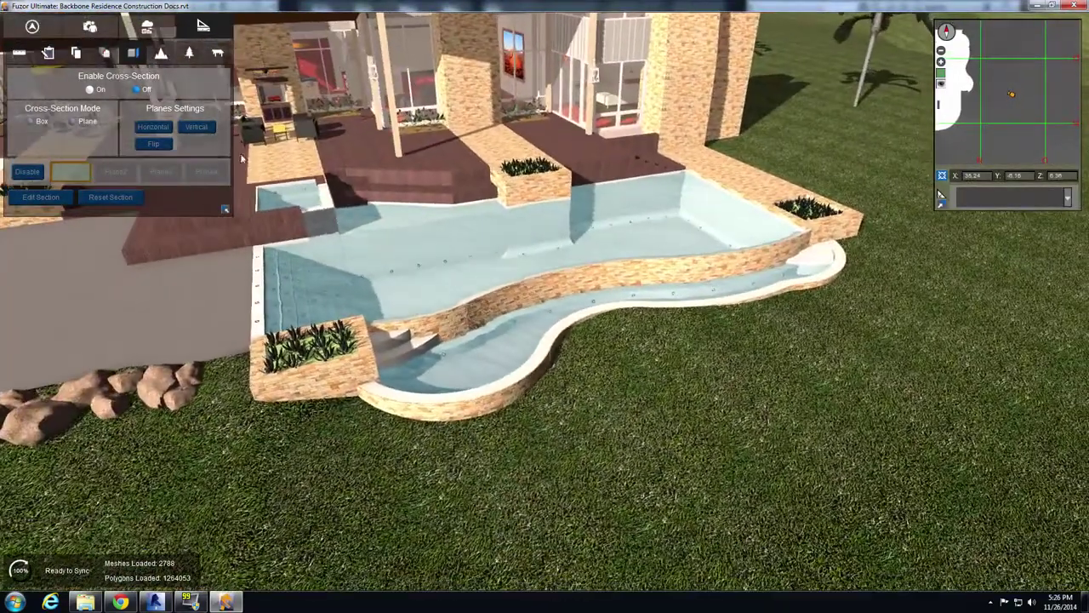
- Pick a palm from the Foliage library's RPC Tree - Tropical category for placement
click(189, 55)
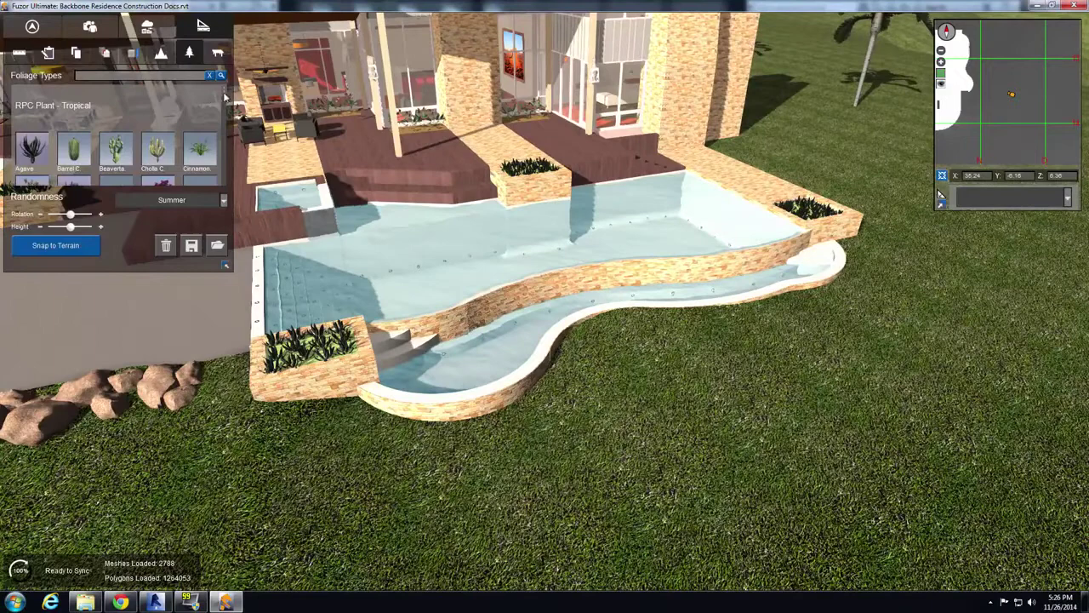
scroll(179, 162, down, 2)
scroll(179, 162, down, 2)
scroll(178, 161, down, 2)
scroll(179, 172, down, 2)
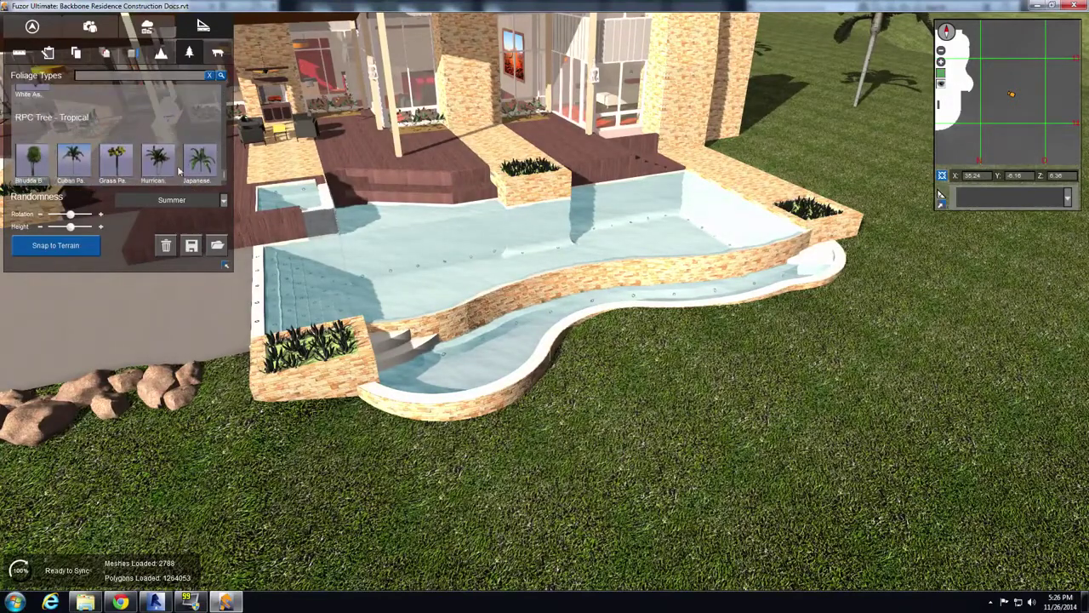
click(162, 175)
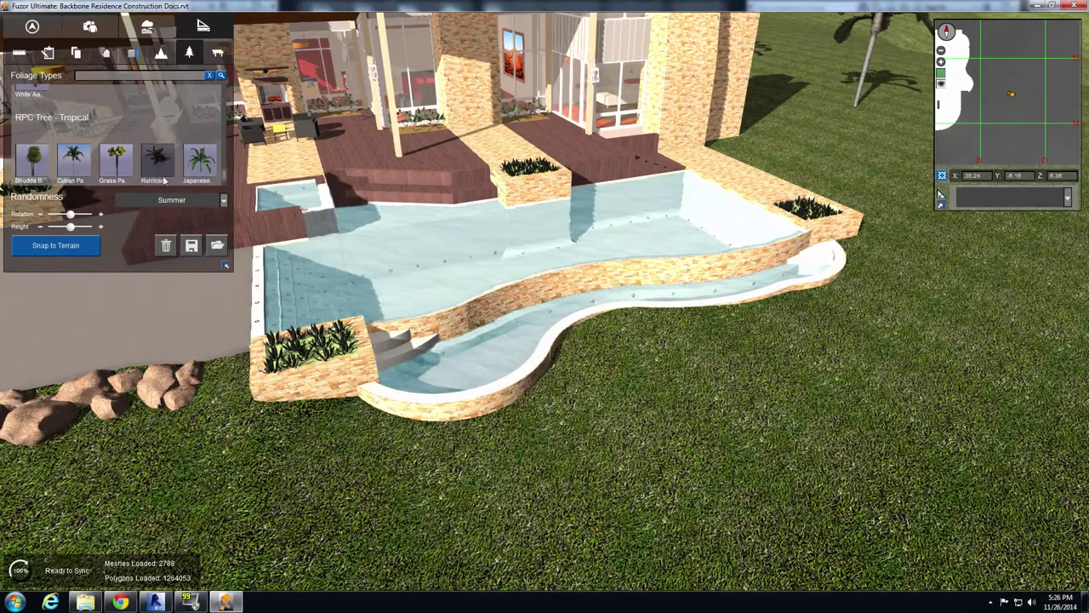
- Plant two tropical palm clusters on the lawn along the pool's curved edge
click(841, 322)
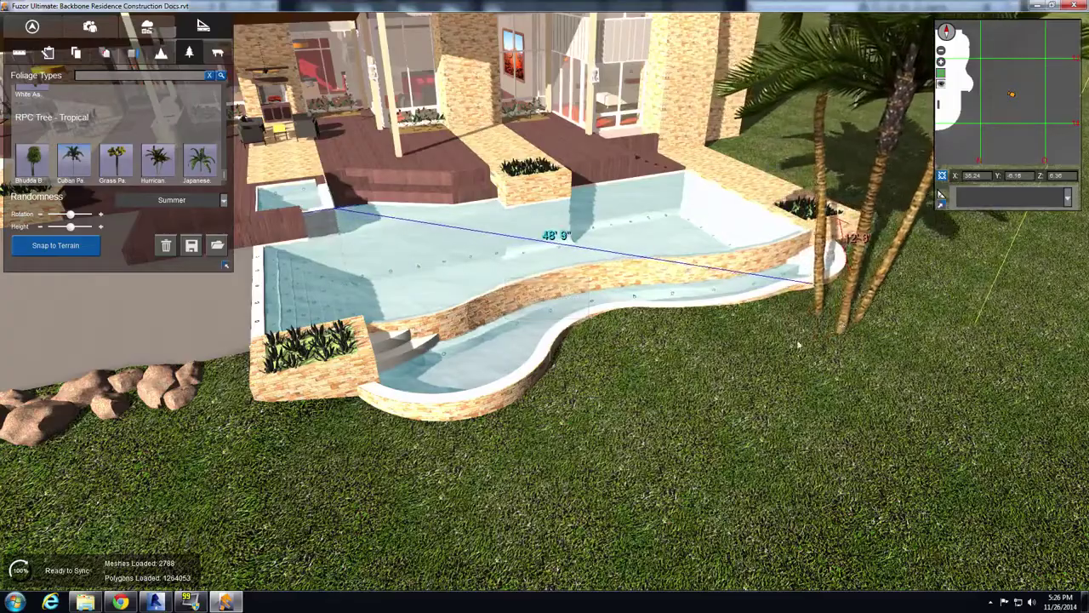
click(642, 362)
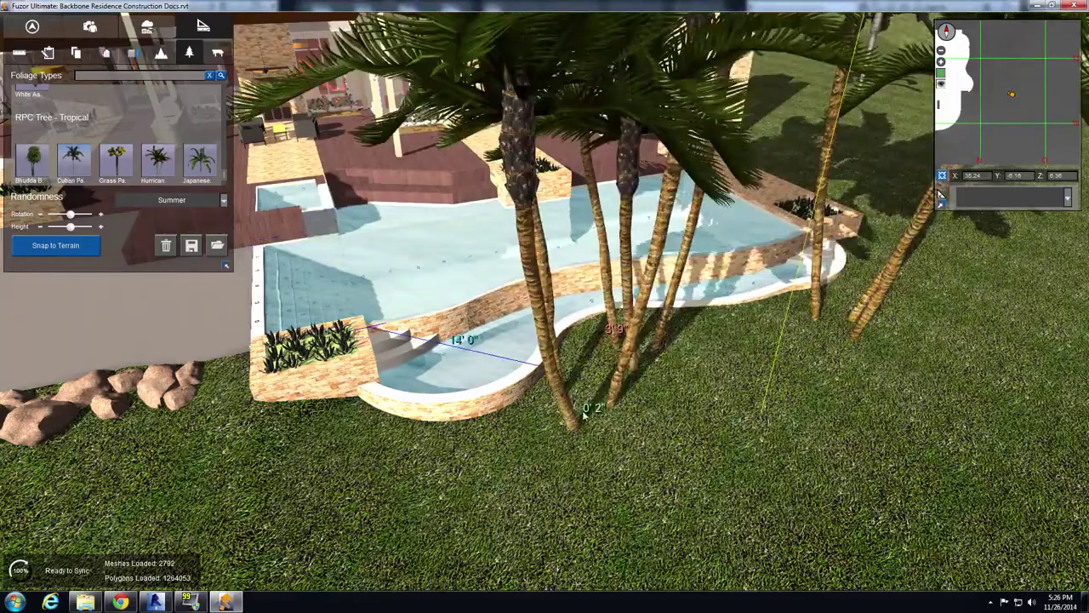
mouse_move(495, 476)
right_down()
mouse_move(400, 477)
mouse_move(537, 279)
right_up()
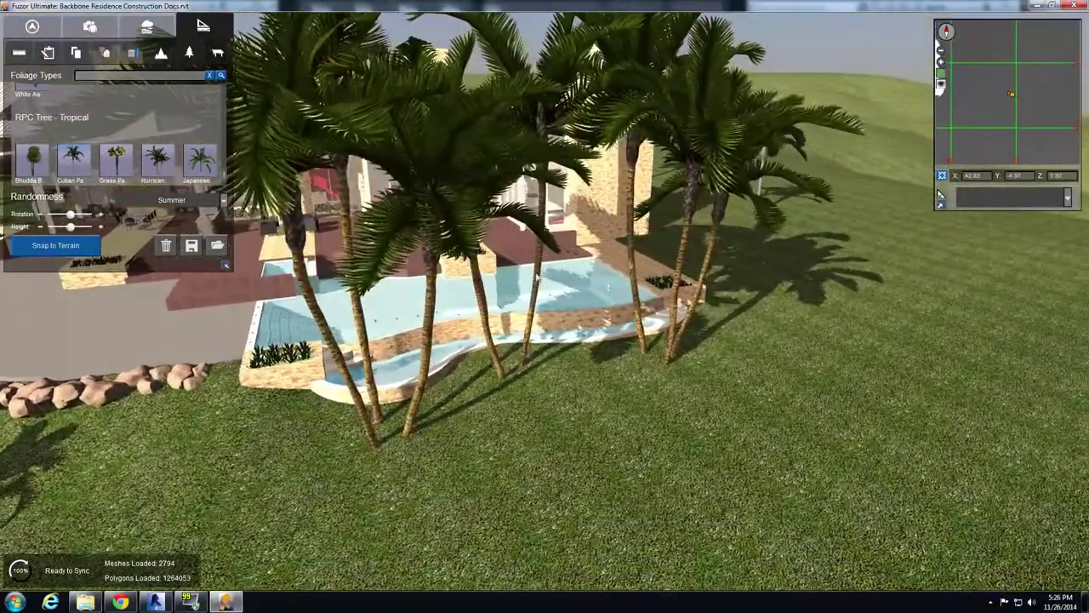
right_drag(433, 398, 323, 357)
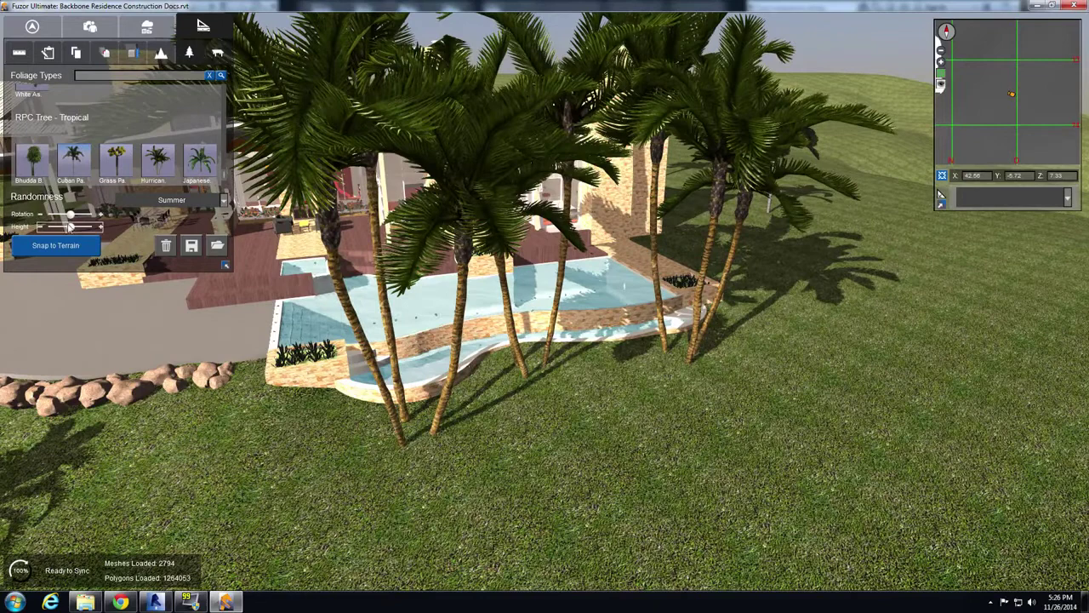
drag(228, 174, 226, 99)
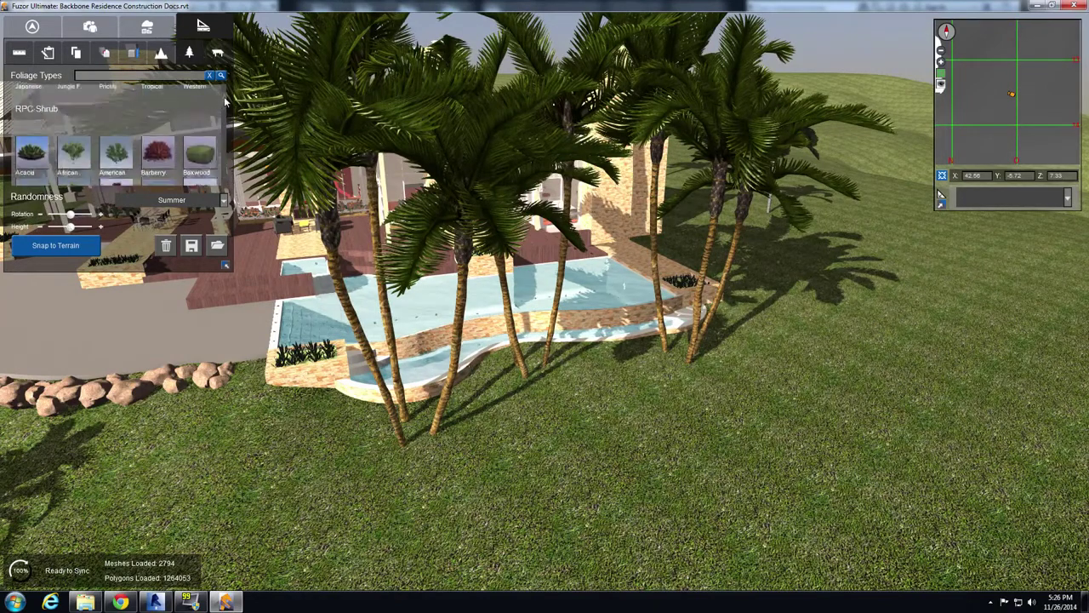
- Choose a shrub from Foliage Types and plant six shrubs along the pool's edge
scroll(225, 99, down, 2)
scroll(226, 102, down, 1)
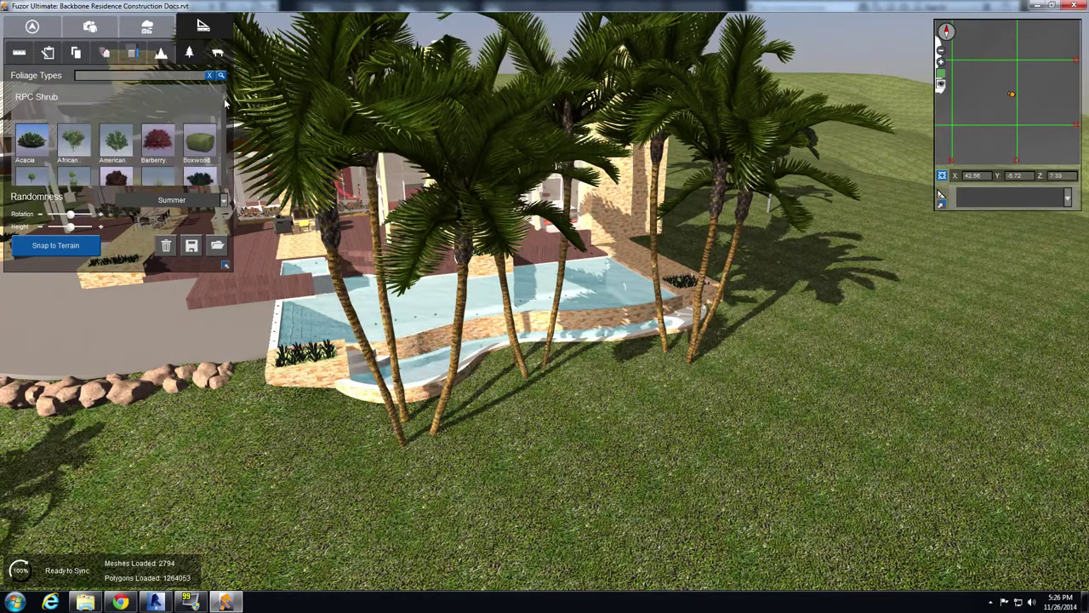
scroll(226, 105, down, 2)
scroll(224, 108, down, 1)
click(201, 113)
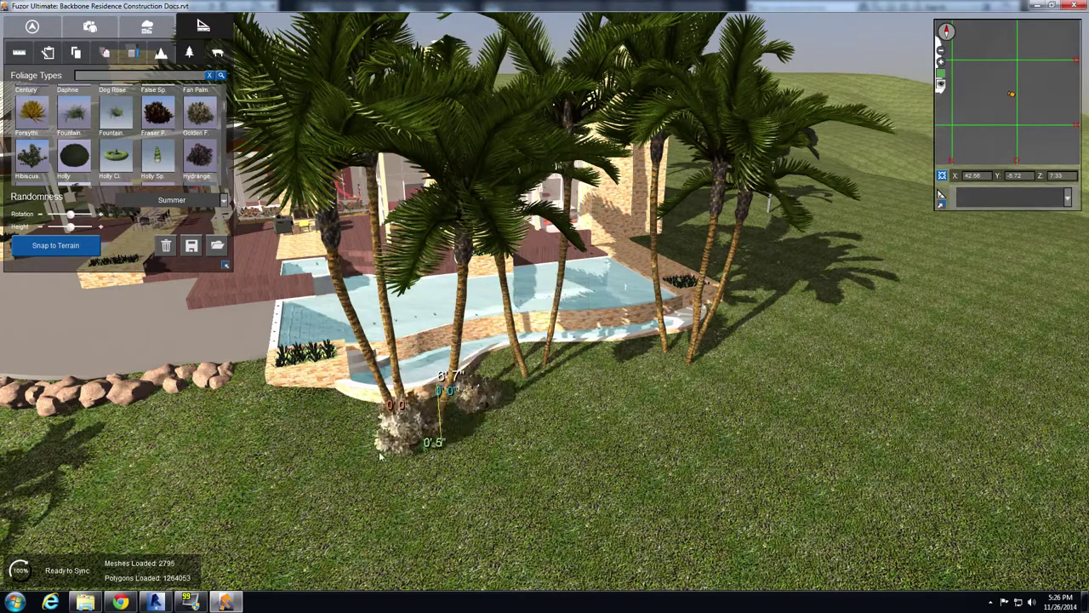
click(350, 438)
click(477, 415)
click(561, 433)
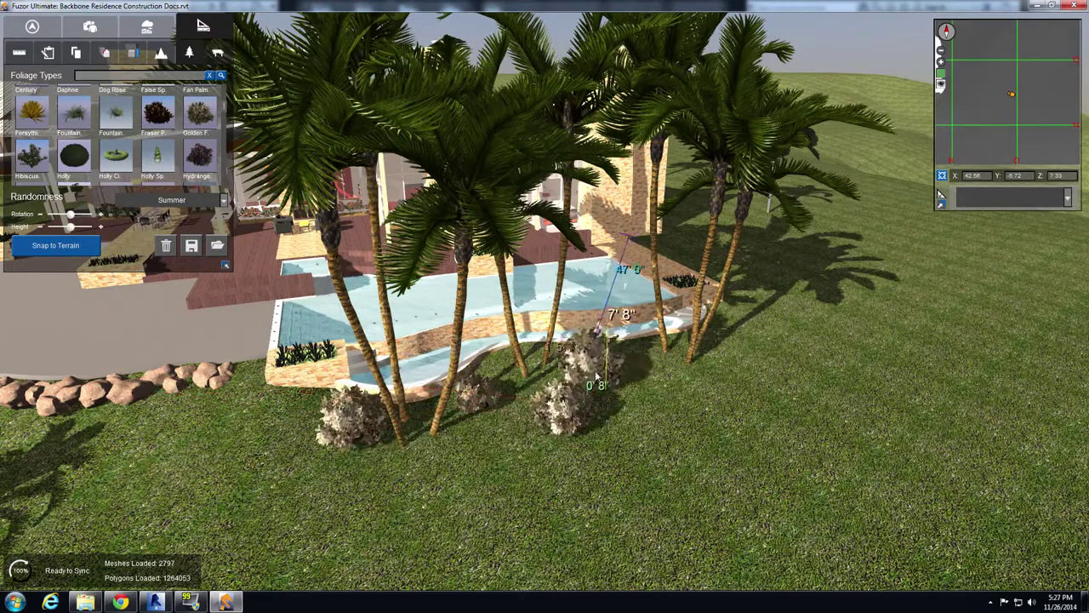
click(606, 366)
click(681, 374)
click(739, 366)
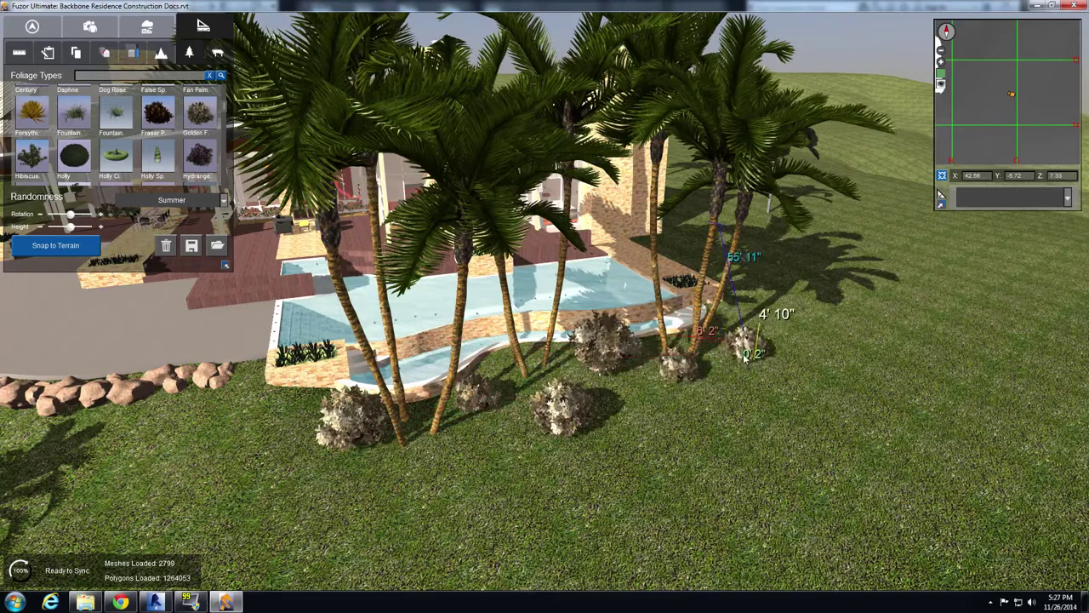
right_click(729, 381)
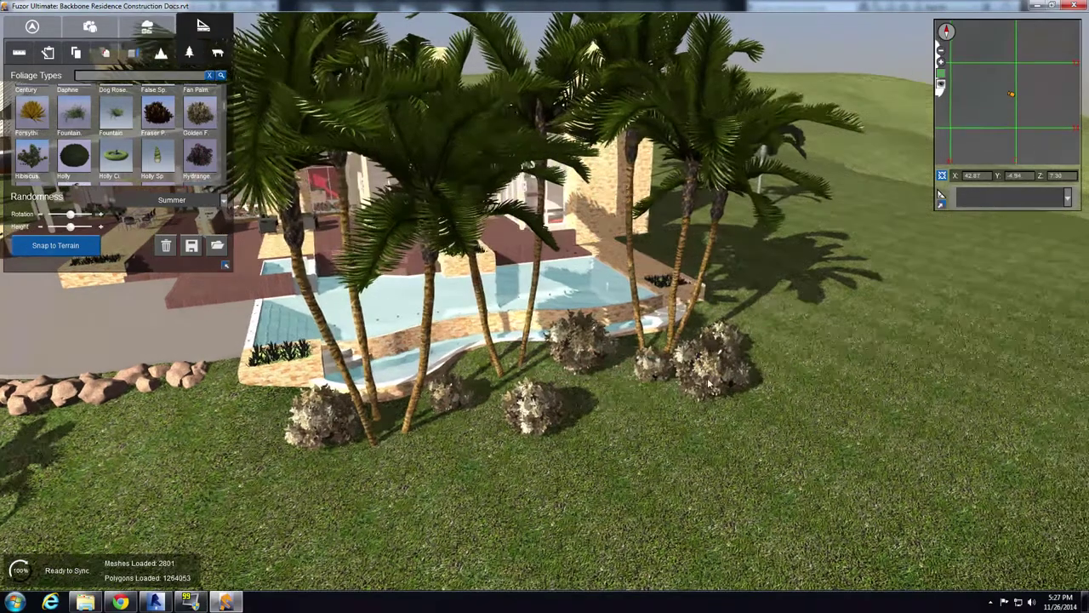
click(715, 362)
click(996, 93)
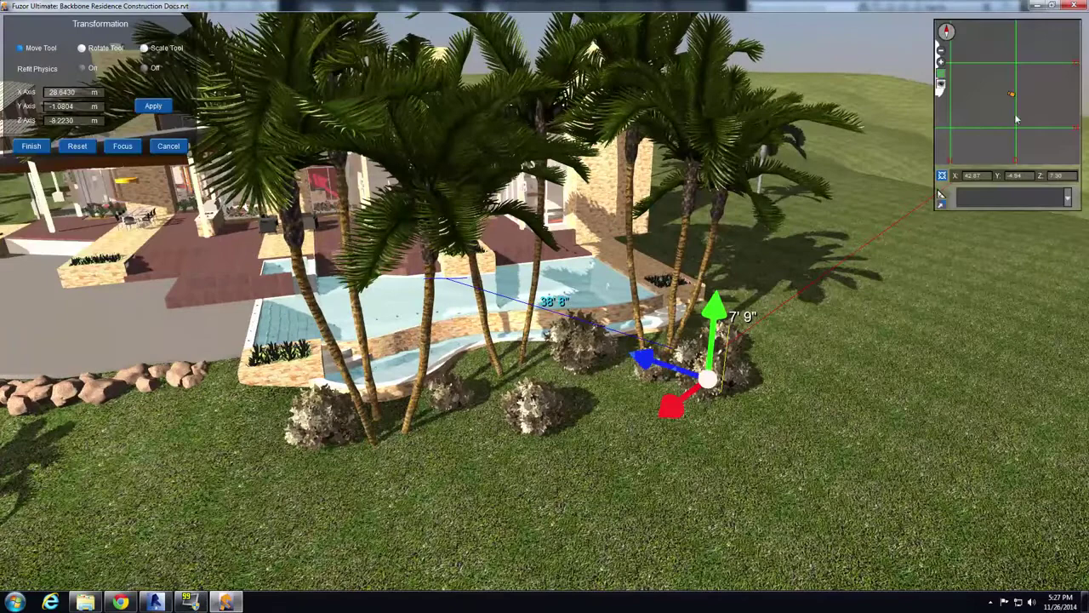
click(82, 49)
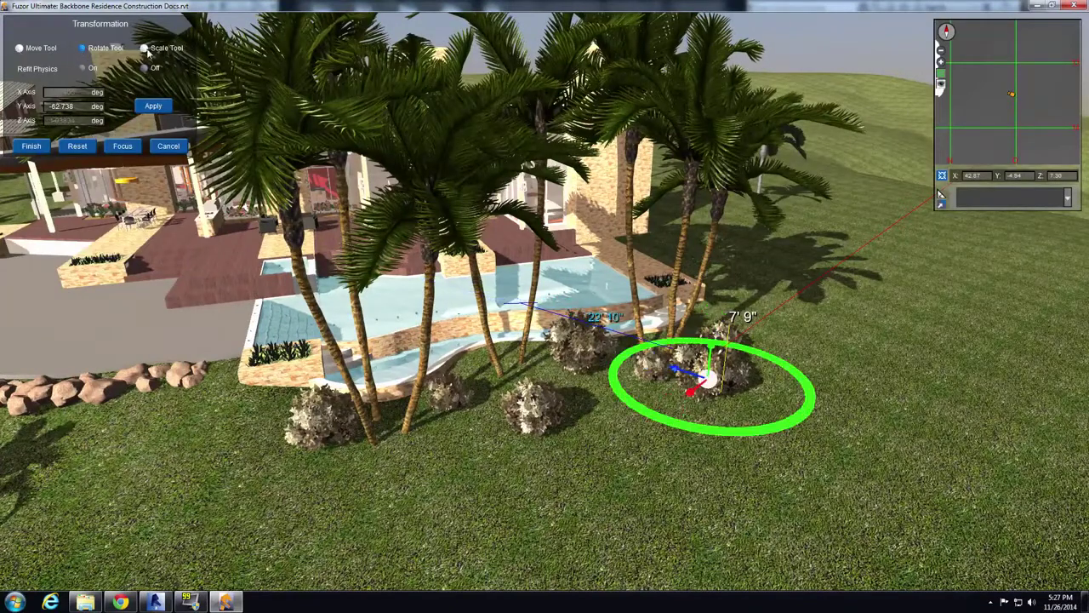
click(143, 48)
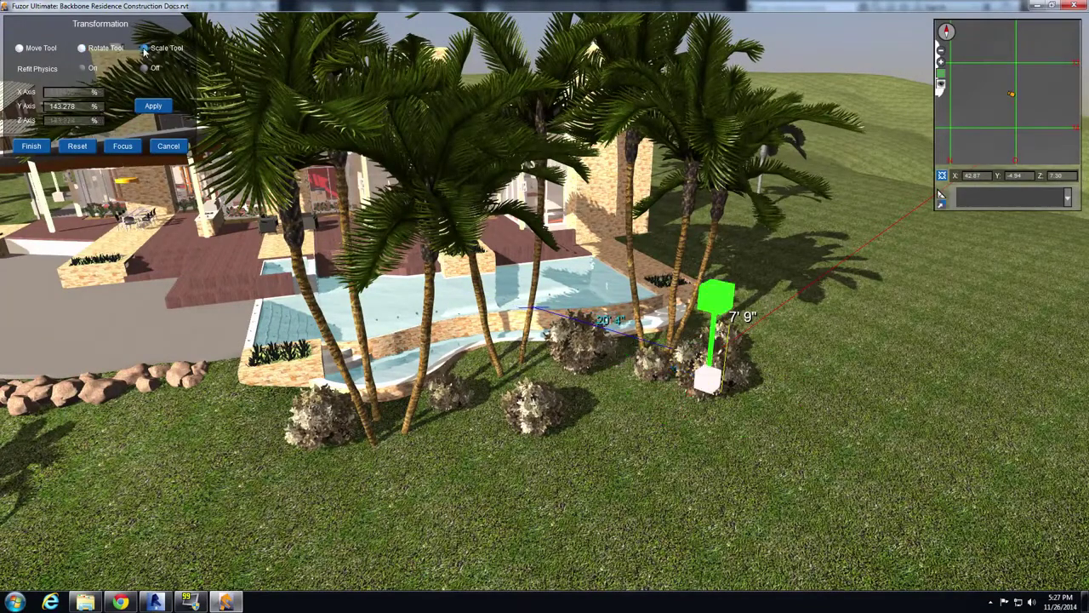
click(168, 147)
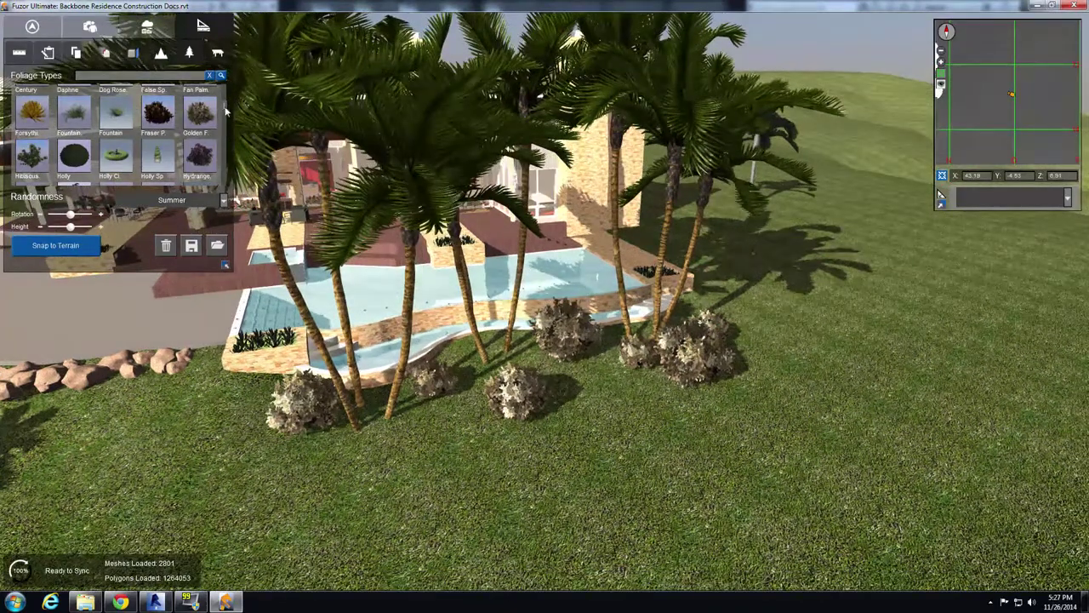
- Paint Crane Lilies among the shrubs in front of the pool
scroll(226, 100, down, 3)
scroll(227, 101, down, 3)
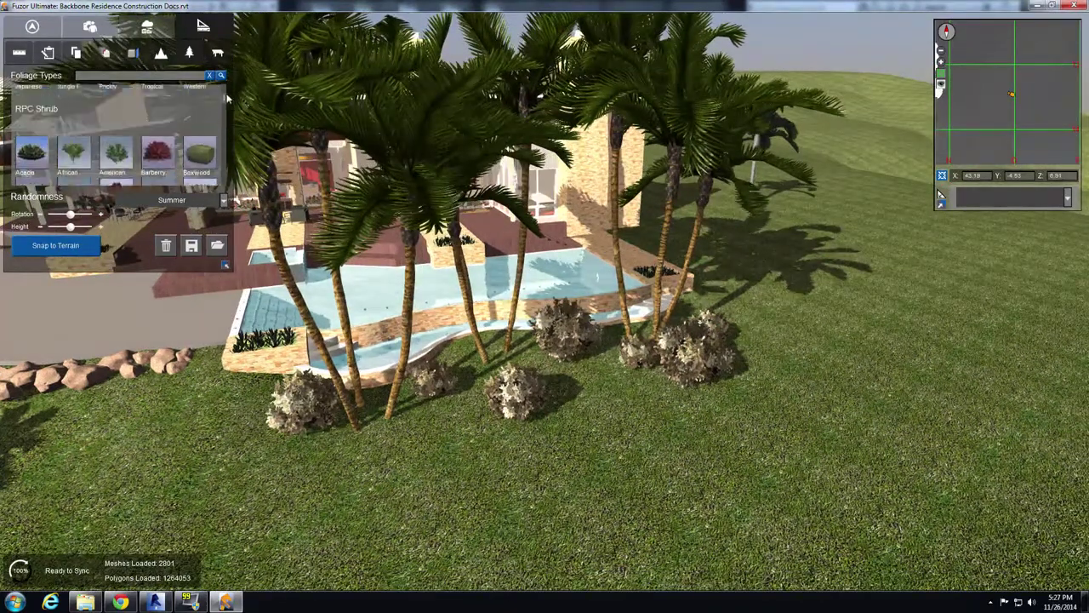
scroll(226, 100, down, 3)
scroll(226, 97, up, 2)
click(32, 143)
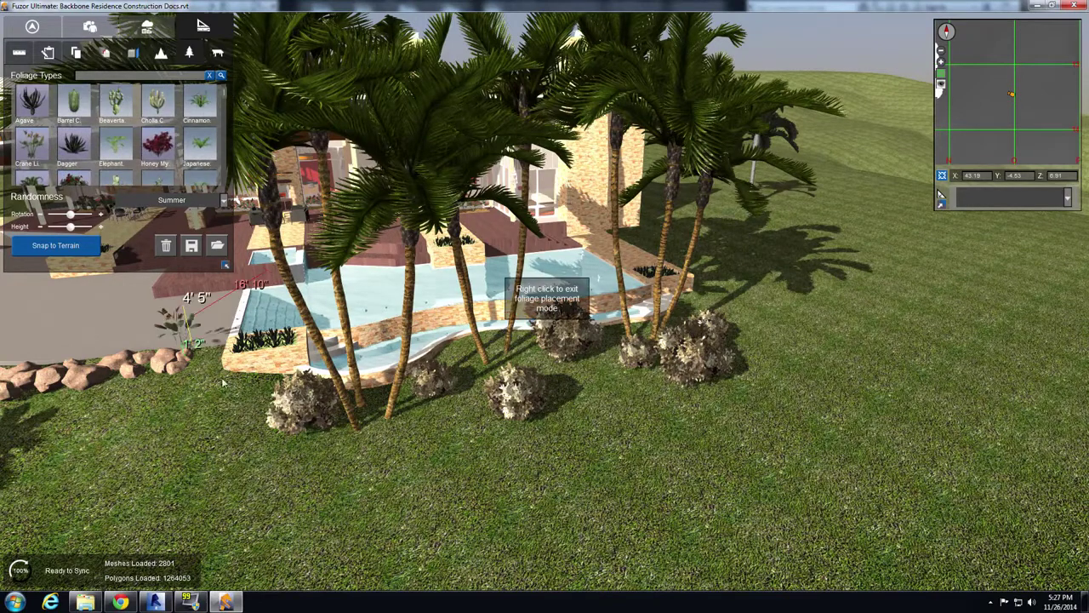
mouse_move(341, 462)
mouse_down()
mouse_move(558, 381)
mouse_move(577, 419)
mouse_up()
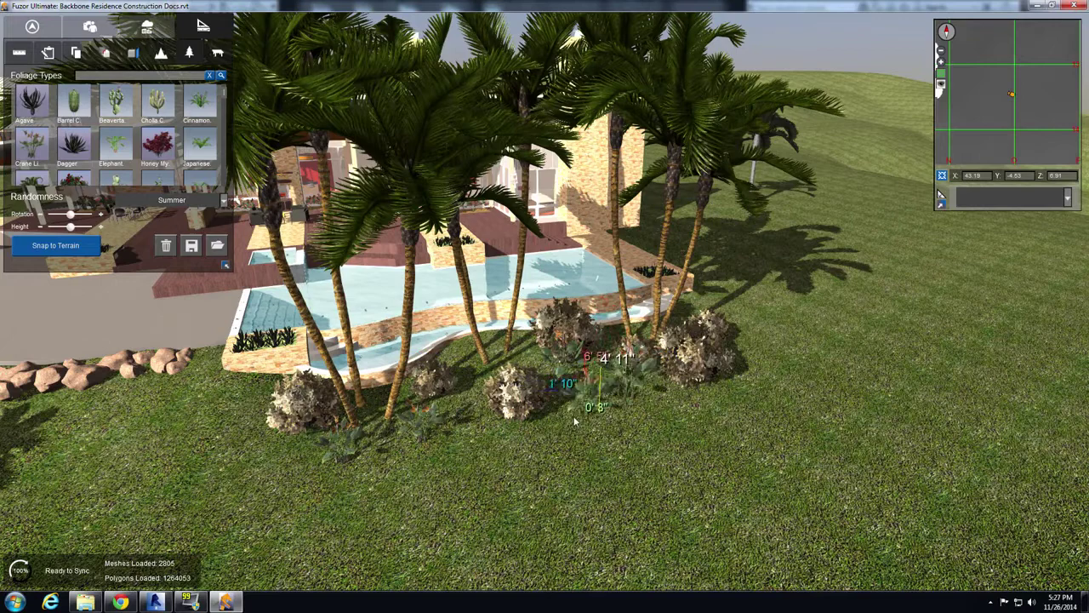
middle_drag(577, 419, 570, 433)
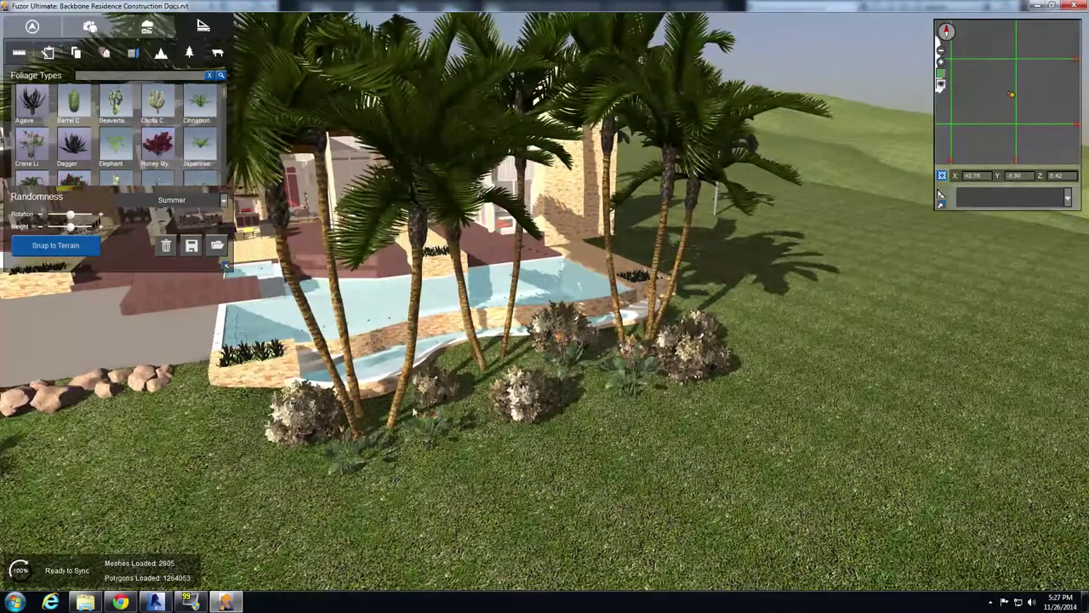
- In Revit, request Fuzor Sync Back and open Backbone_Terrain.rvt in a new instance
click(155, 601)
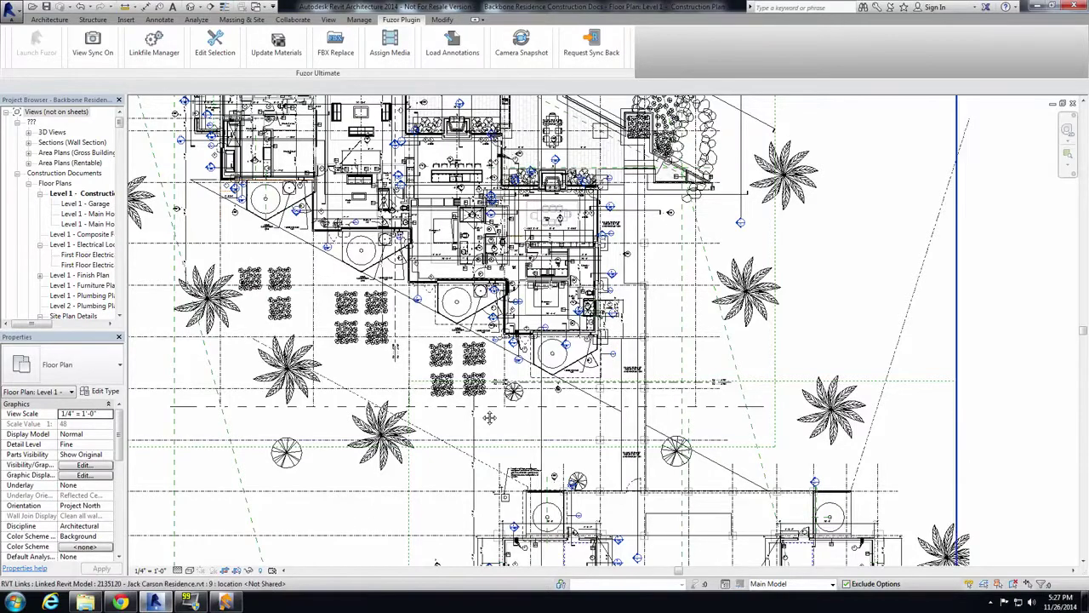
scroll(478, 415, down, 1)
scroll(545, 366, down, 1)
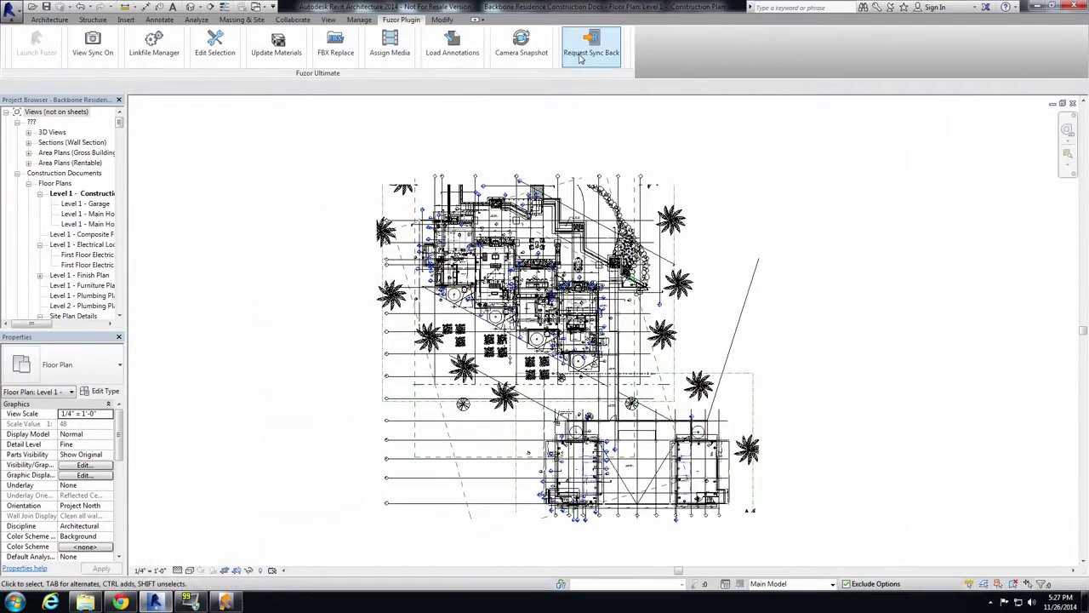
click(598, 55)
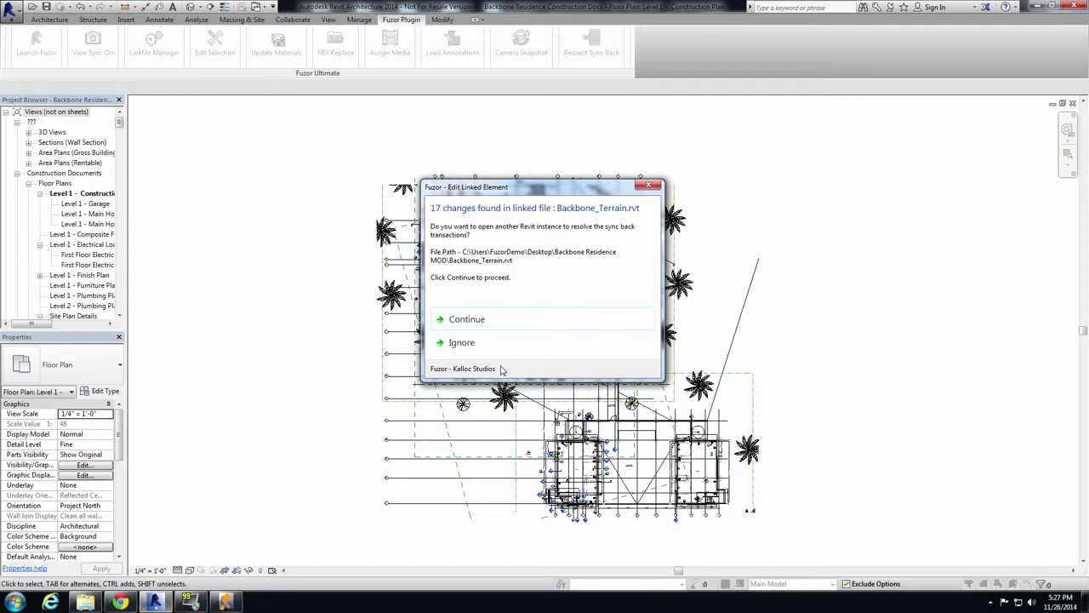
click(469, 322)
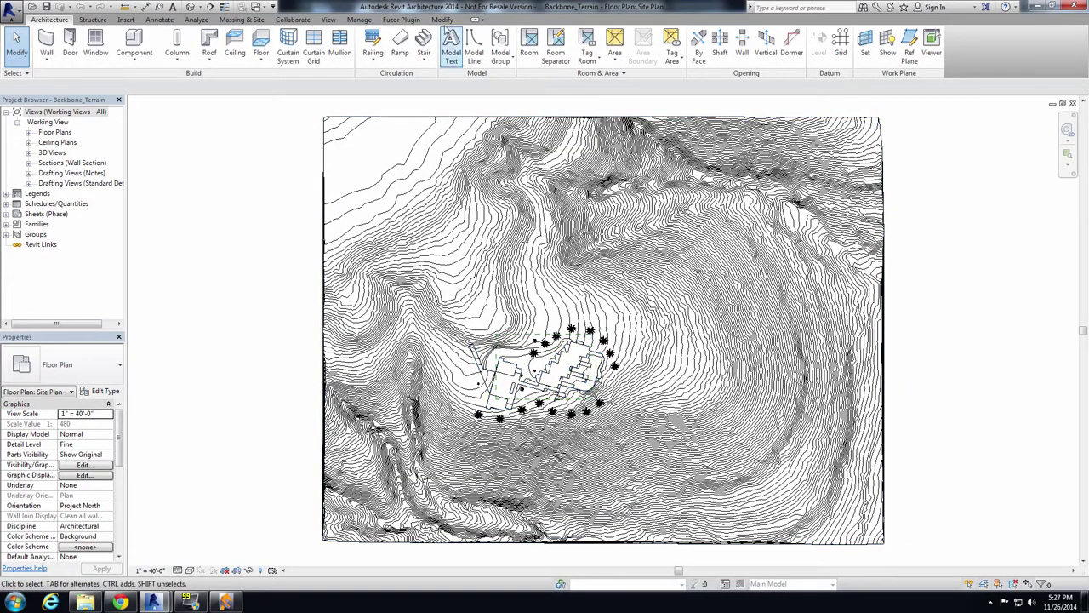
- Select all 17 Fuzor changes in the sync panel and sync them into Backbone_Terrain
click(401, 19)
click(600, 54)
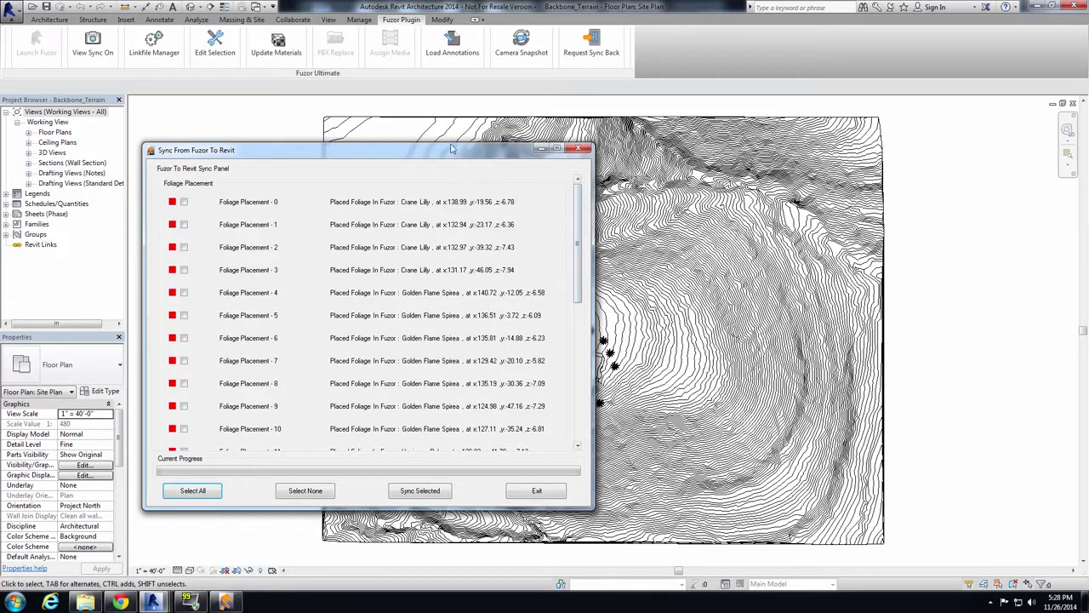
drag(452, 149, 443, 121)
drag(571, 189, 570, 357)
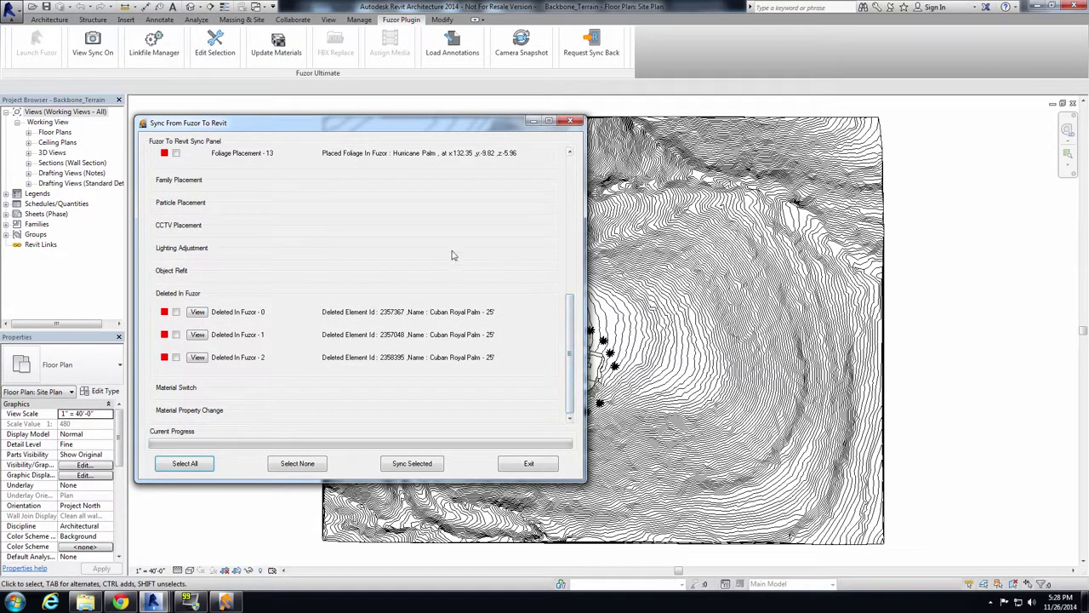
click(194, 466)
scroll(735, 333, up, 2)
scroll(728, 306, up, 1)
scroll(721, 285, up, 1)
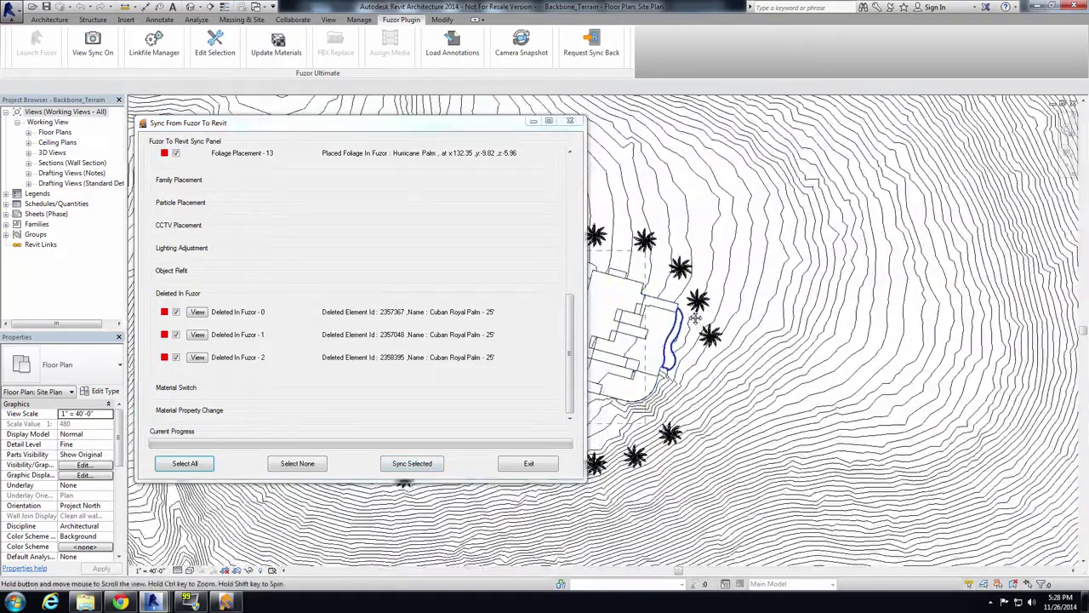
scroll(714, 261, up, 1)
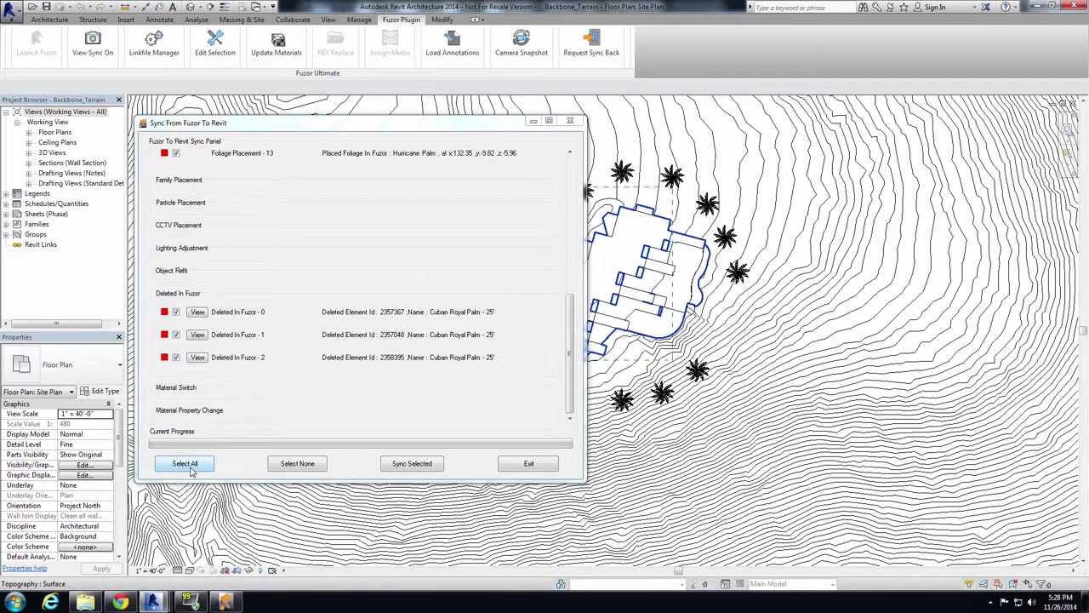
click(408, 468)
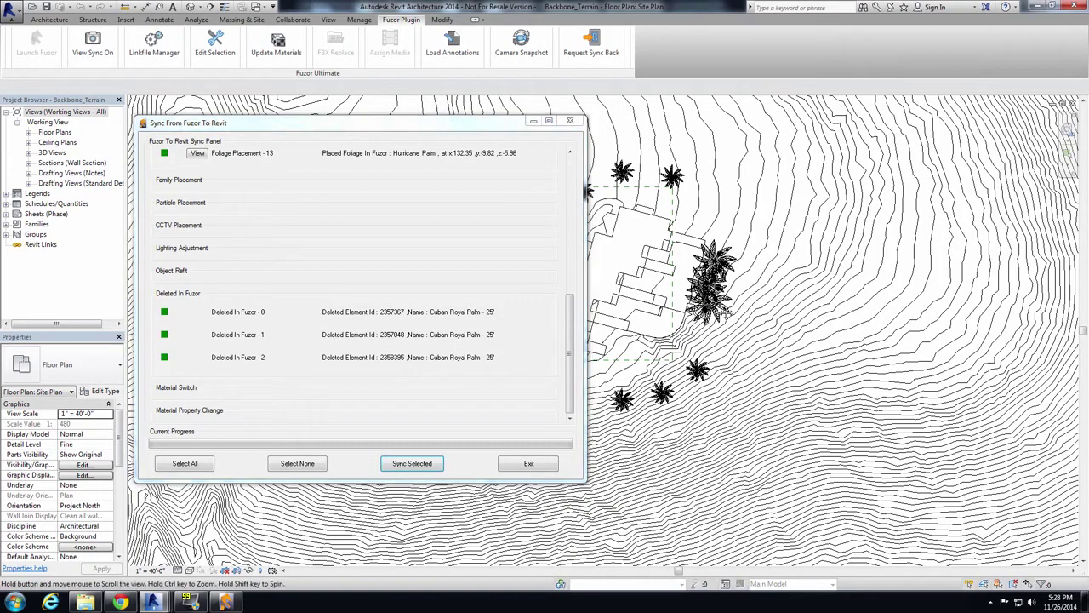
- Close the sync panel, inspect a synced Crane Lily in the plan, then return to Fuzor
click(528, 463)
scroll(719, 251, up, 6)
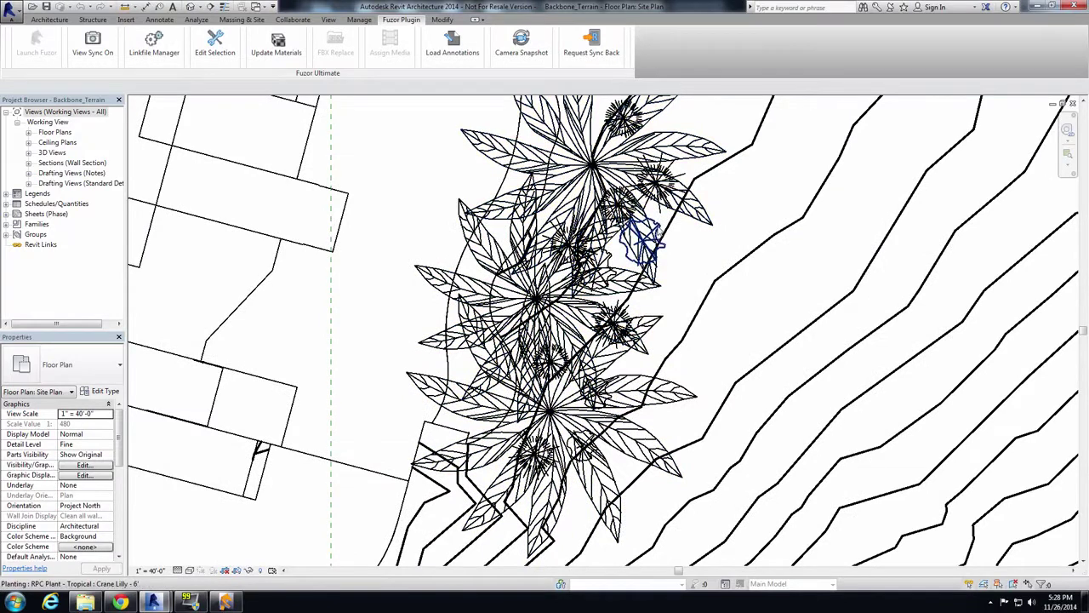
click(656, 243)
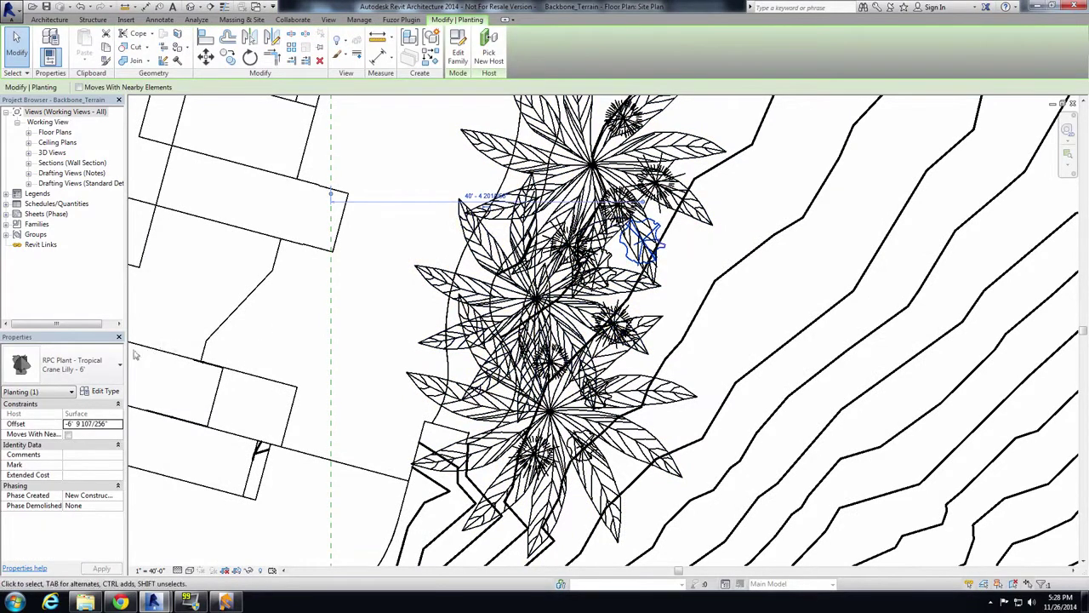
click(226, 601)
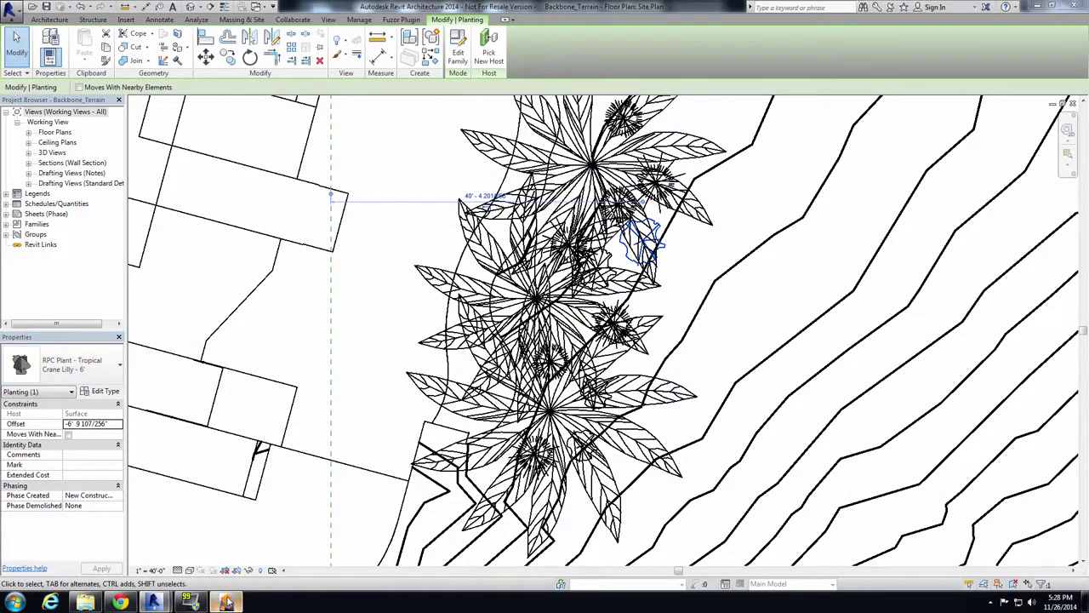
- Show the synced Crane Lily's Element Properties and browse the Foliage Types list
click(632, 388)
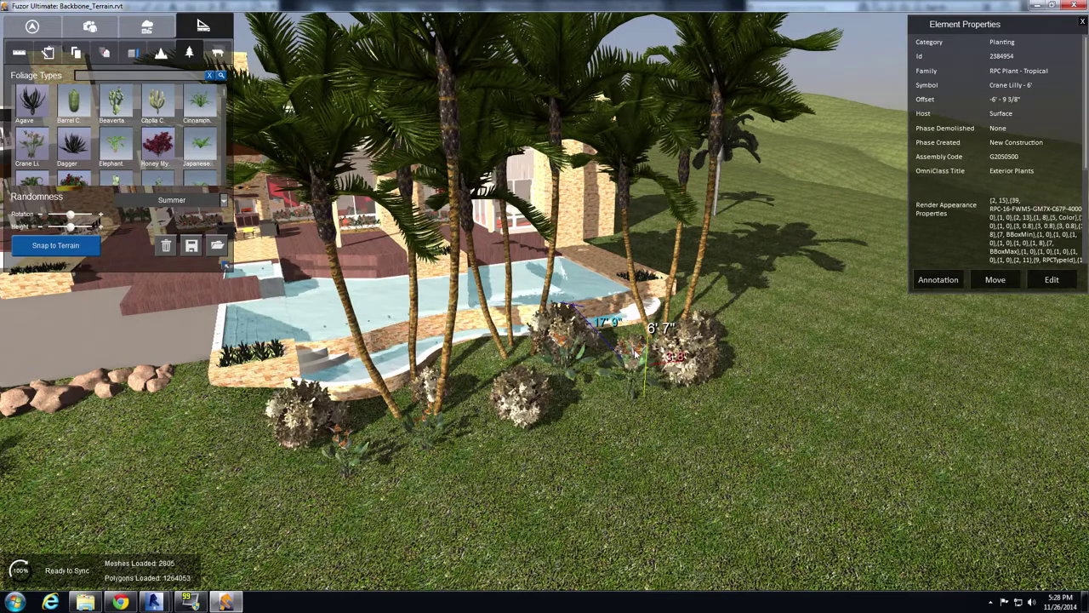
scroll(223, 102, down, 3)
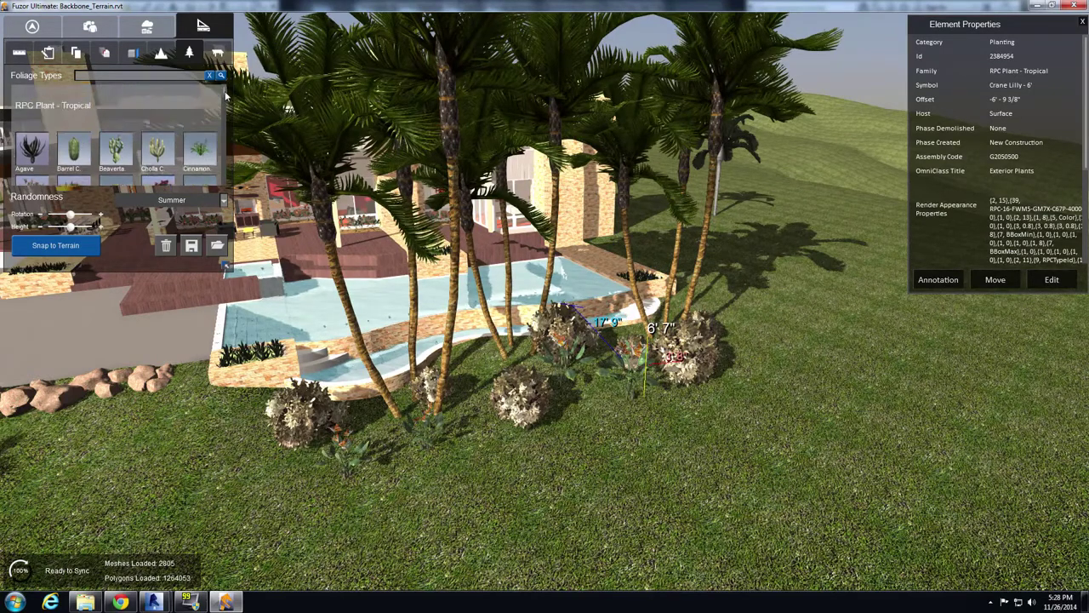
scroll(223, 104, down, 3)
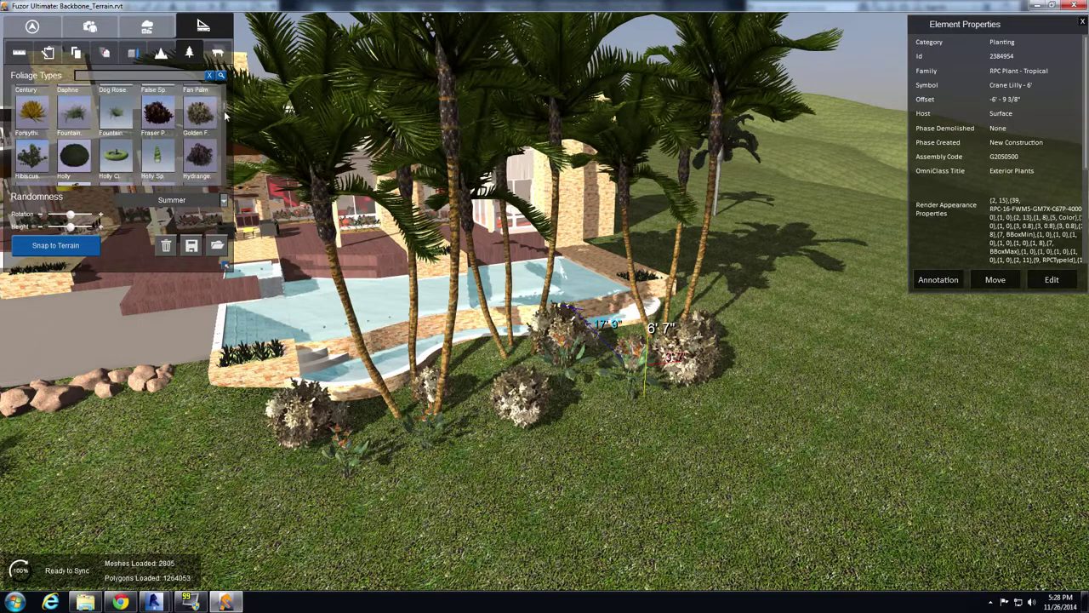
mouse_move(226, 115)
mouse_down()
mouse_move(225, 150)
mouse_move(228, 98)
mouse_up()
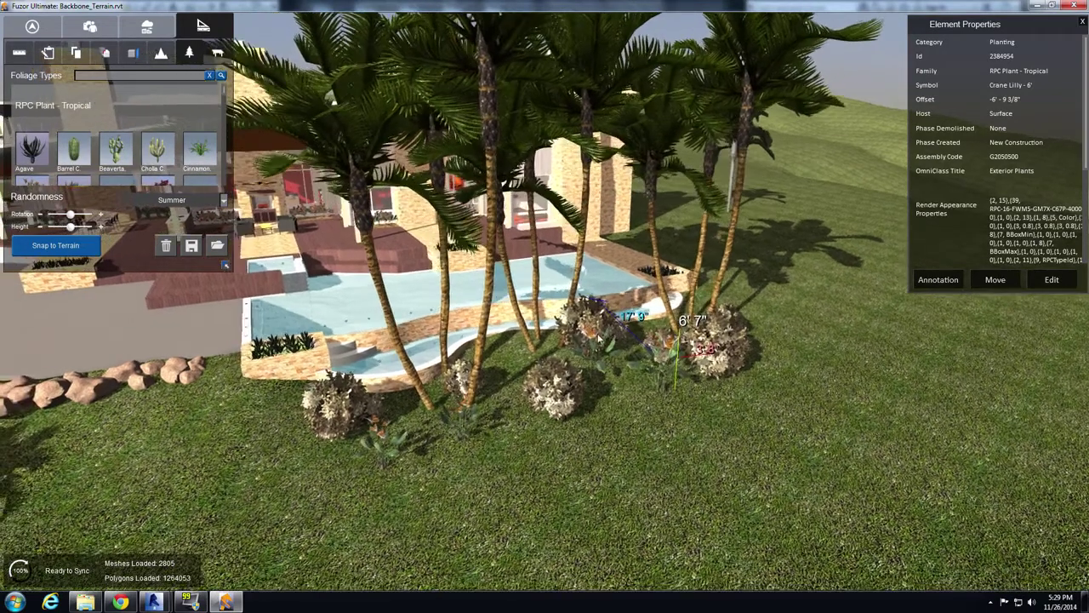